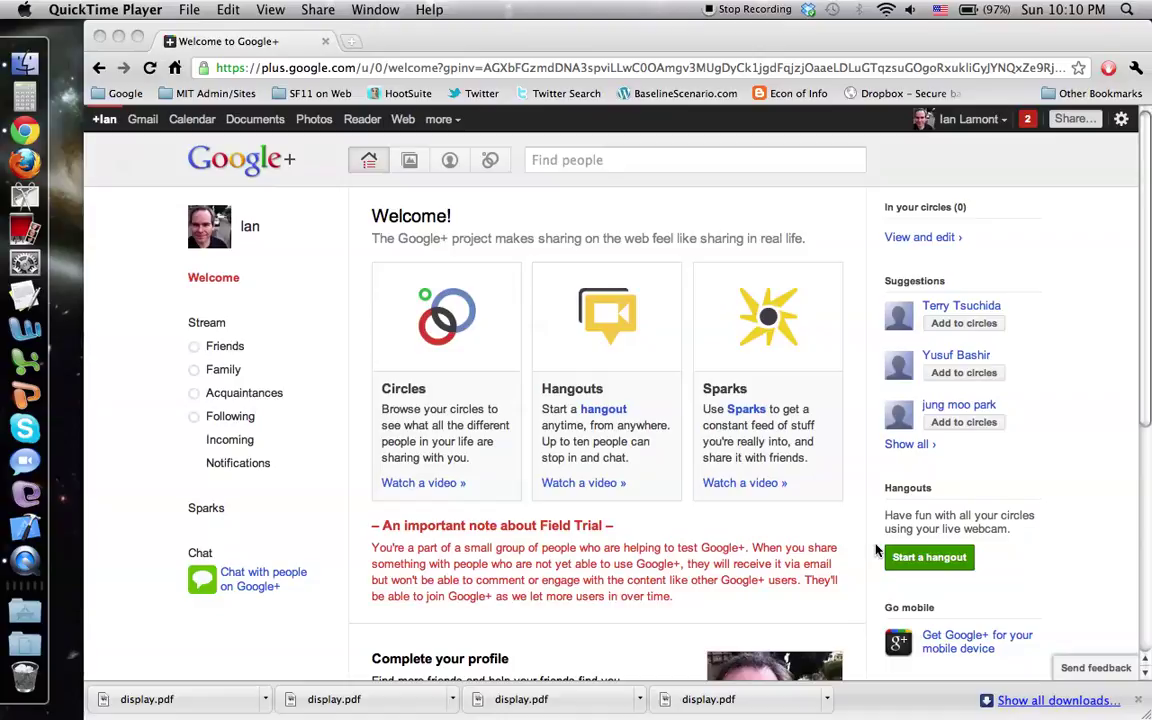
Open the Friends stream, go on to adding more people to circles, and dismiss the tip about suggestions
click(1144, 380)
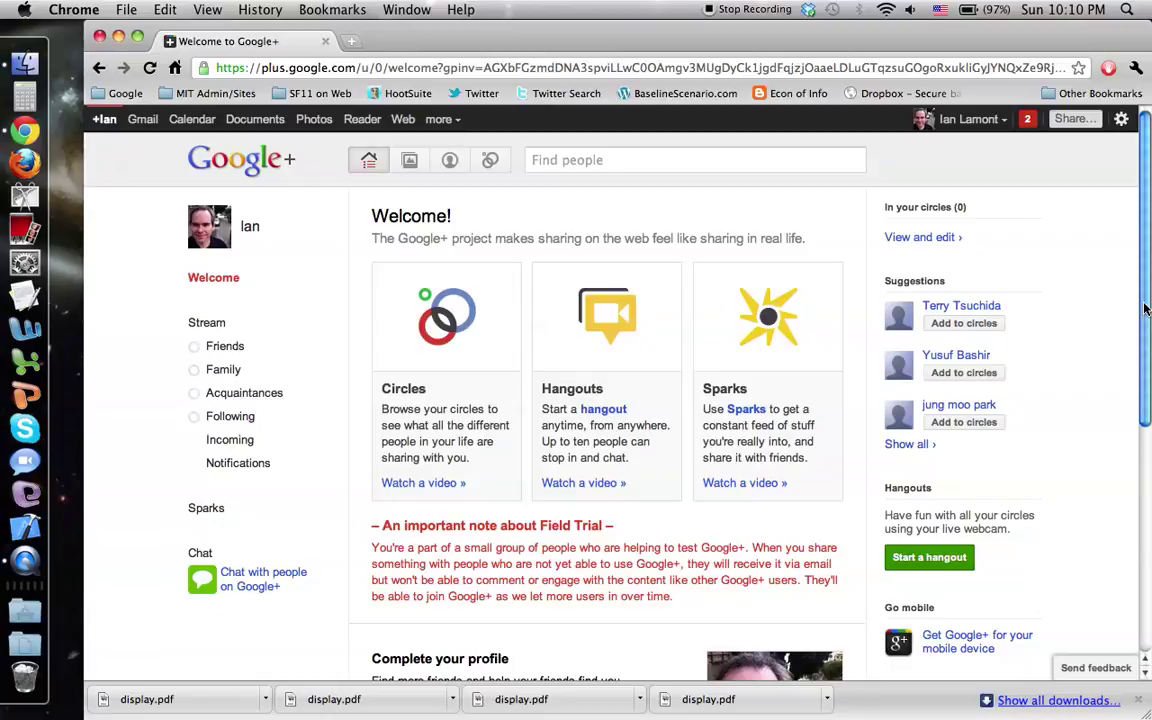
drag(1146, 310, 1150, 400)
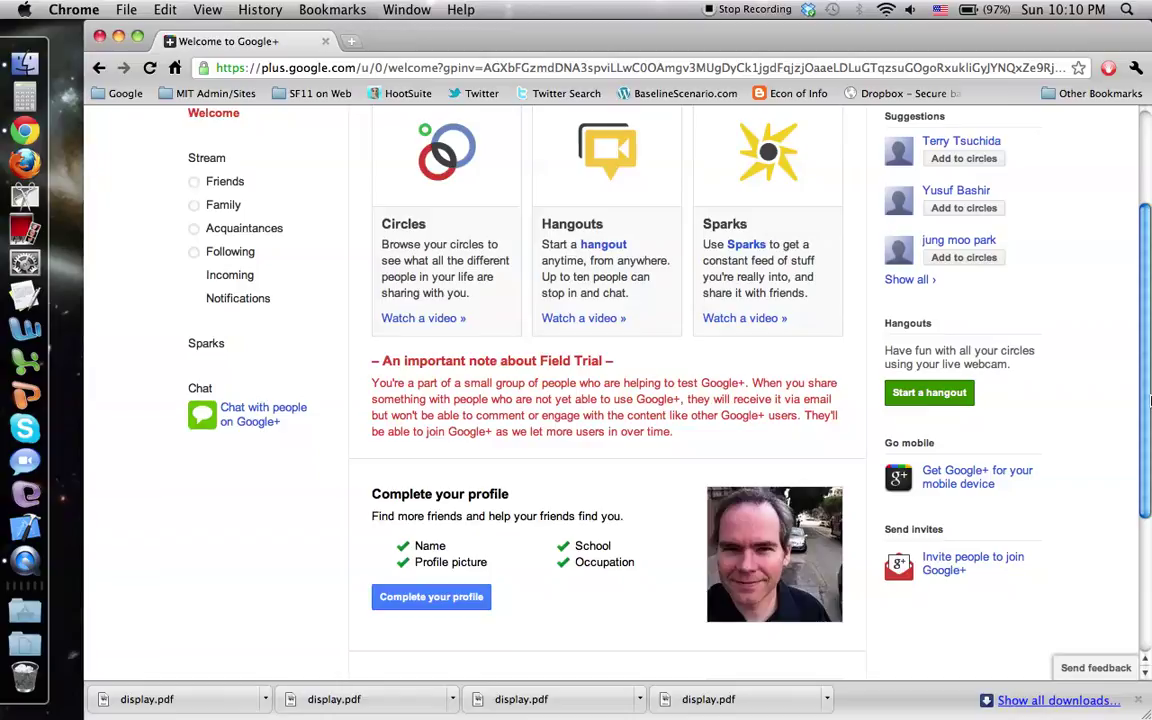
drag(1150, 400, 1092, 217)
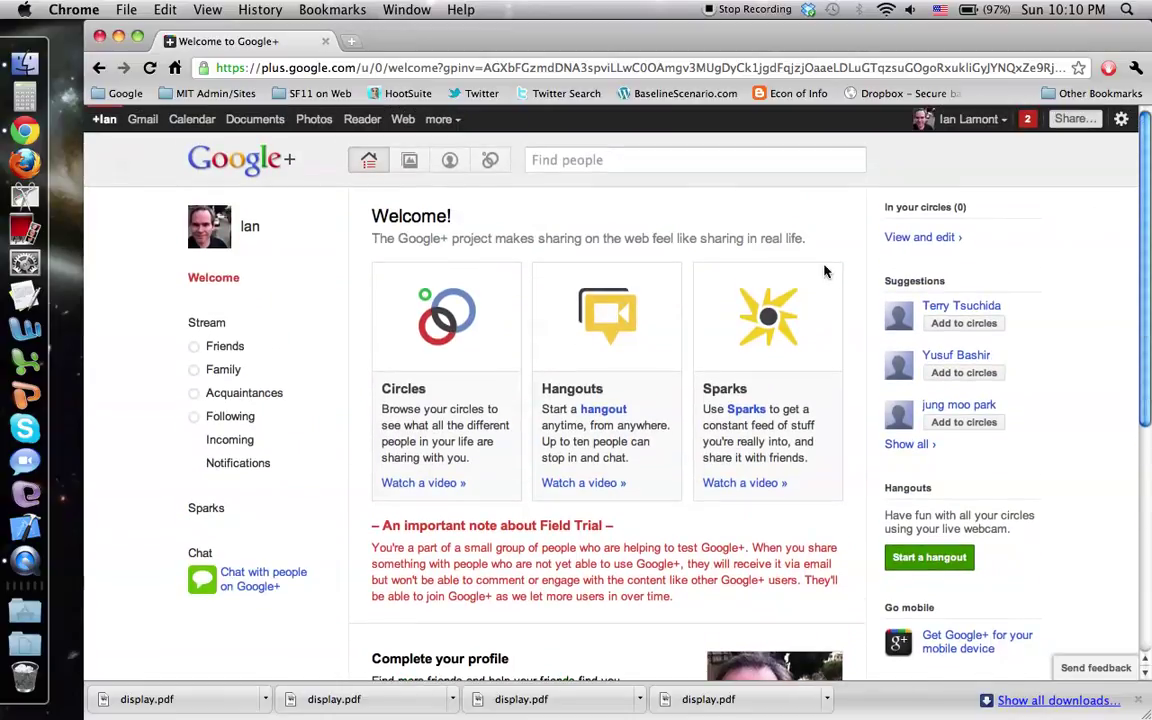
click(226, 347)
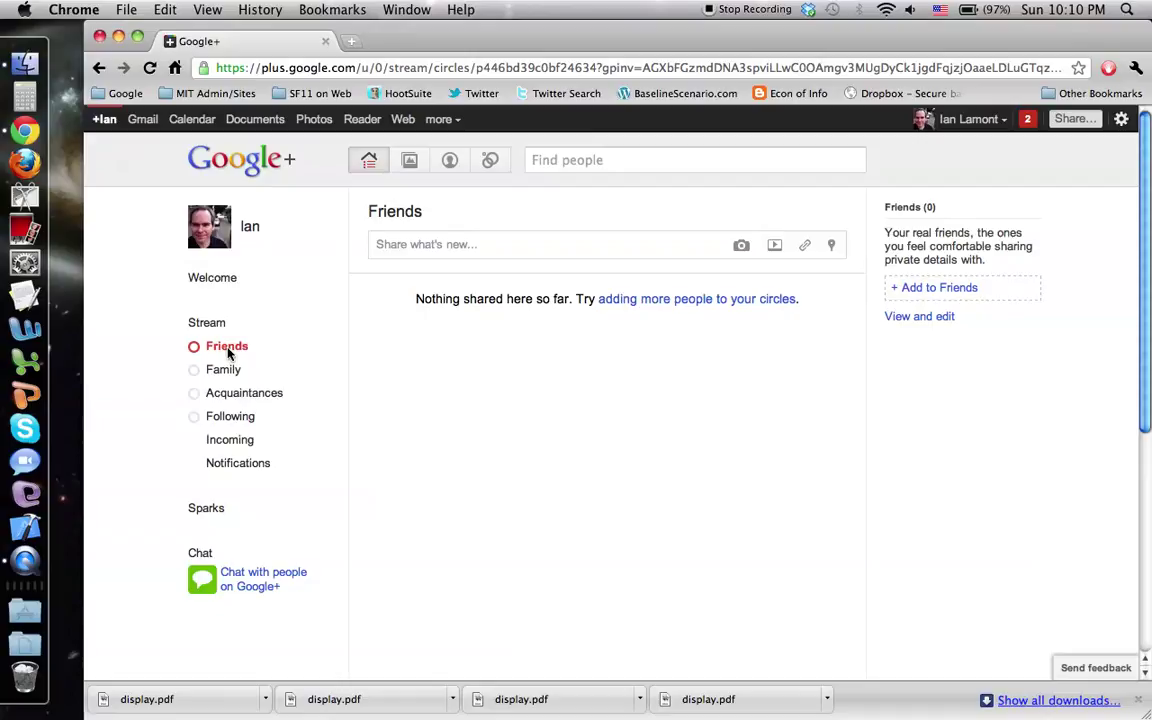
click(638, 302)
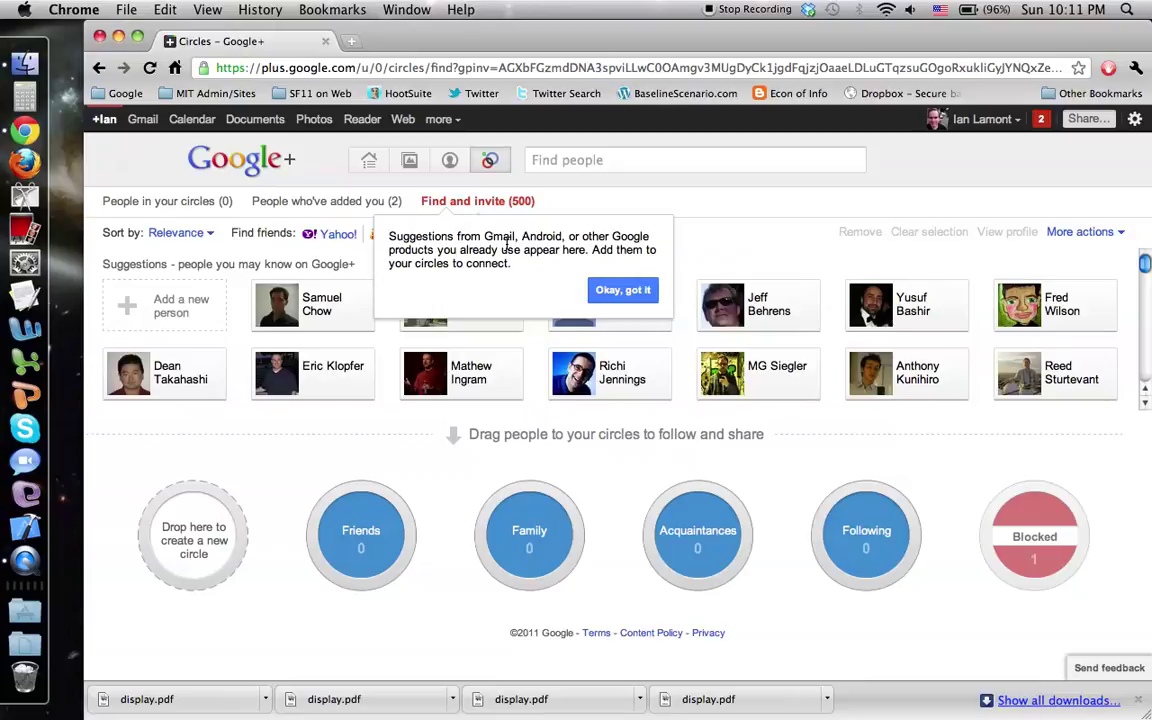
click(618, 290)
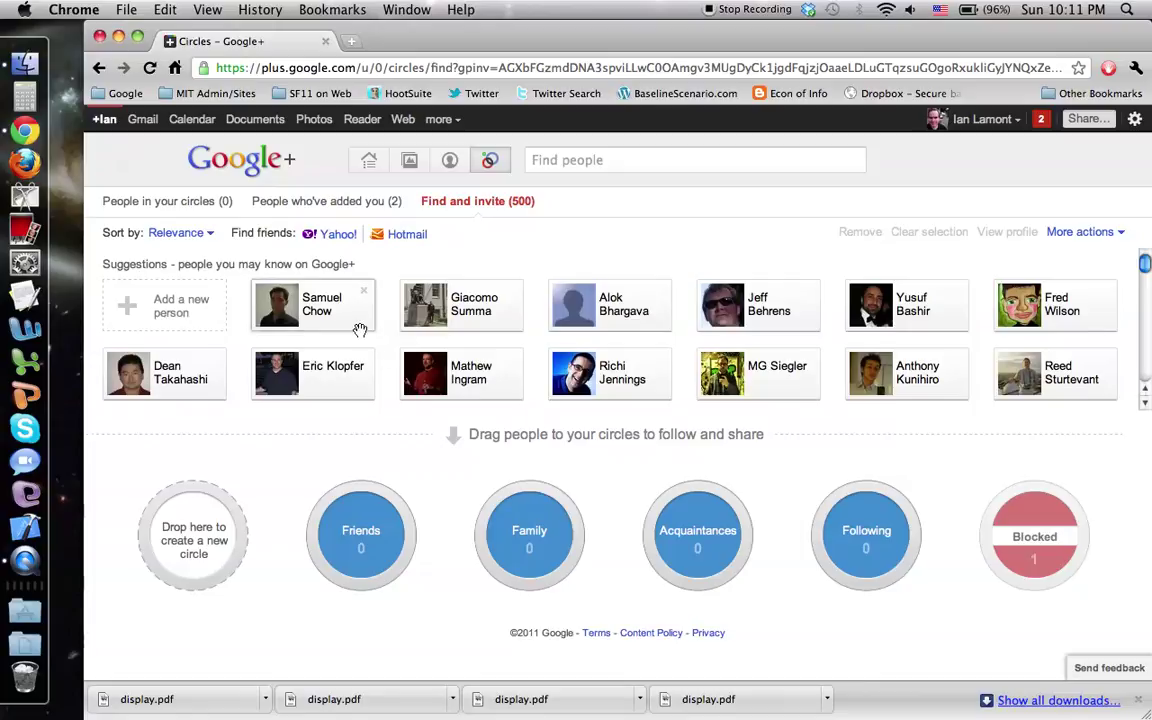
Select twelve suggested people: all six in the first row, five in the second and one in the third
click(313, 313)
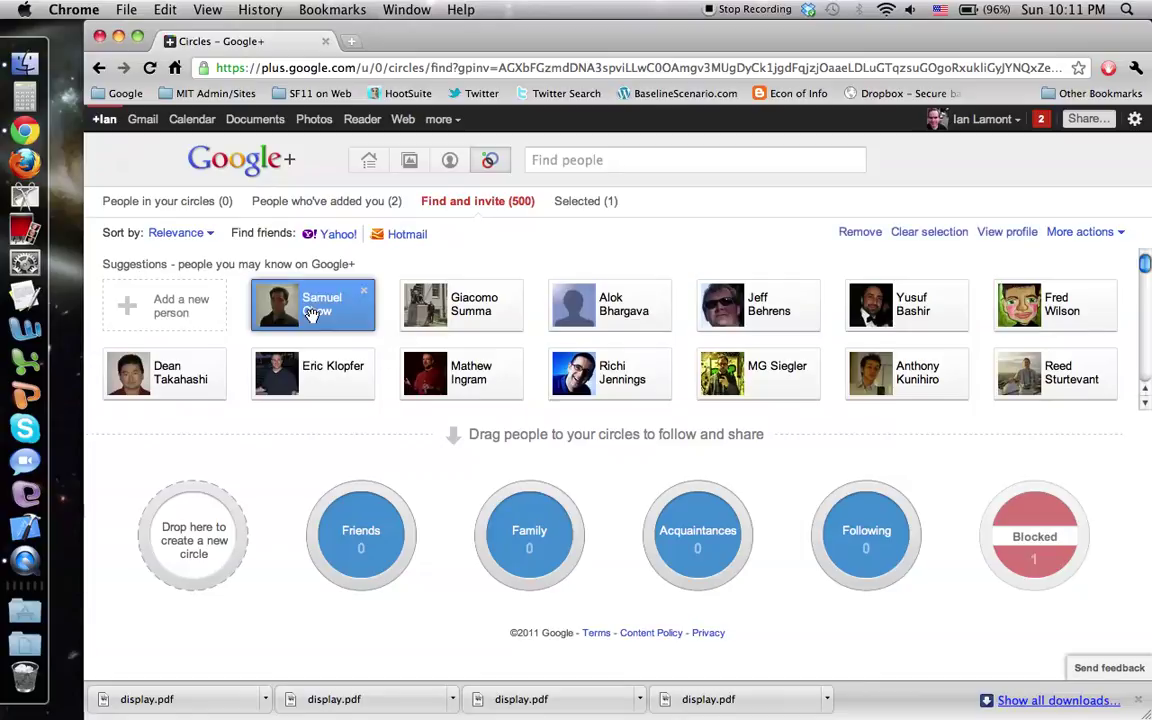
click(476, 304)
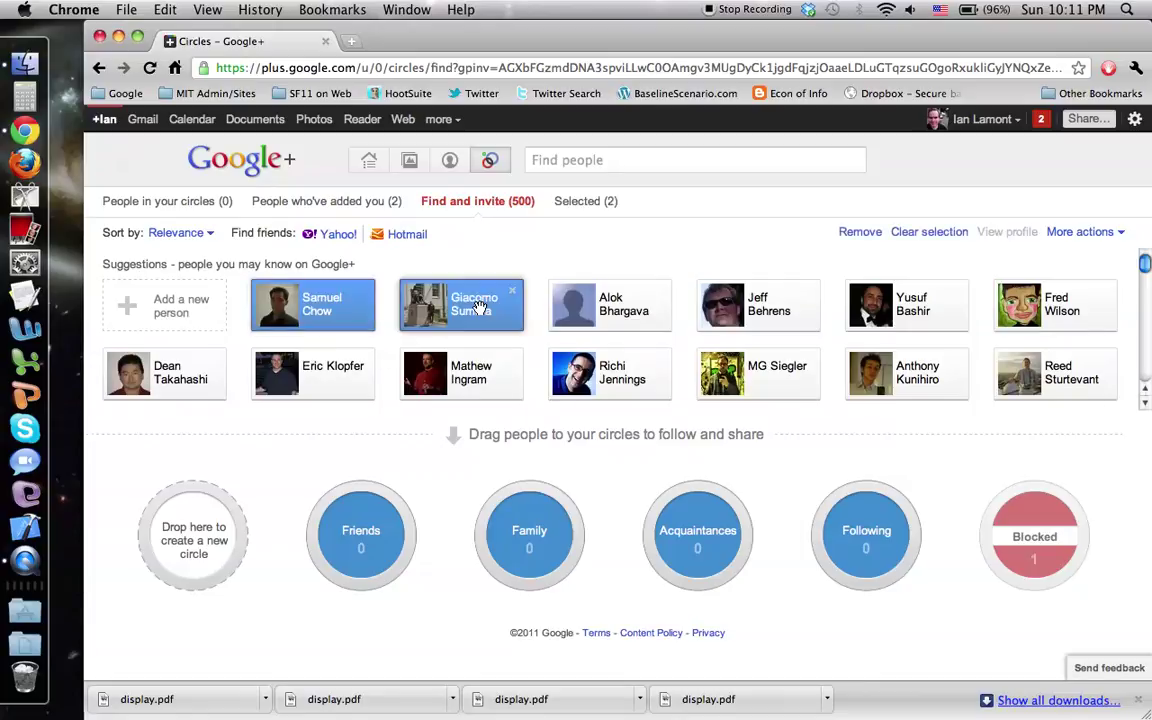
click(620, 304)
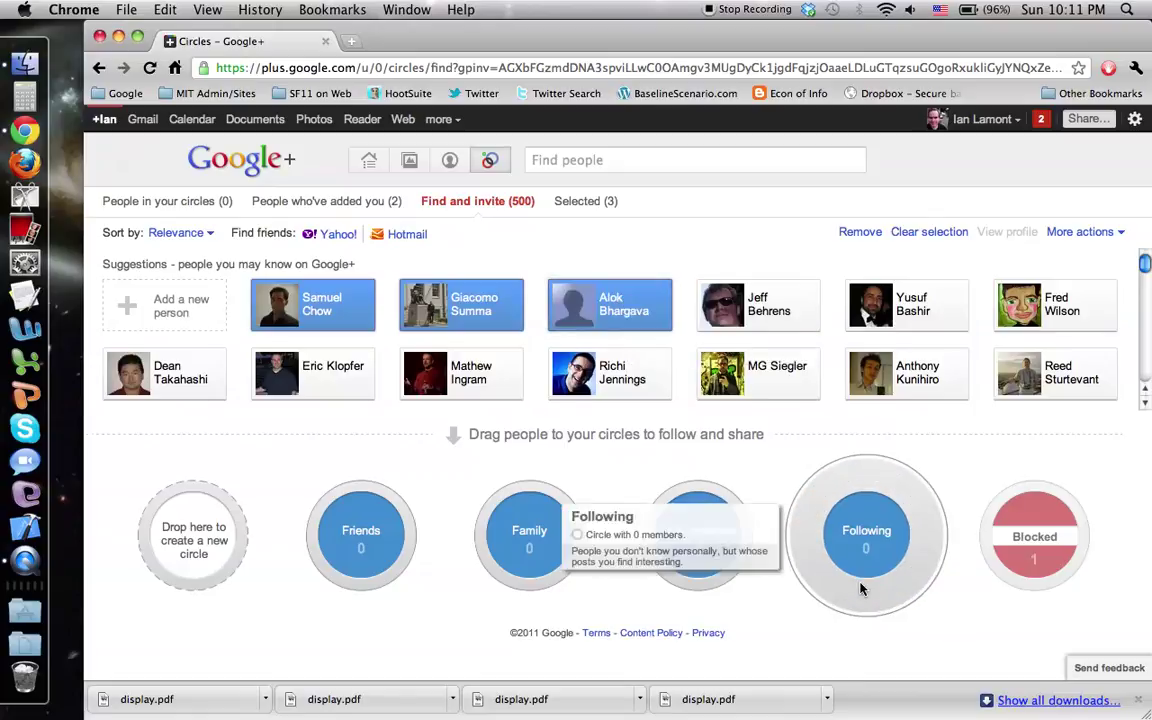
click(760, 302)
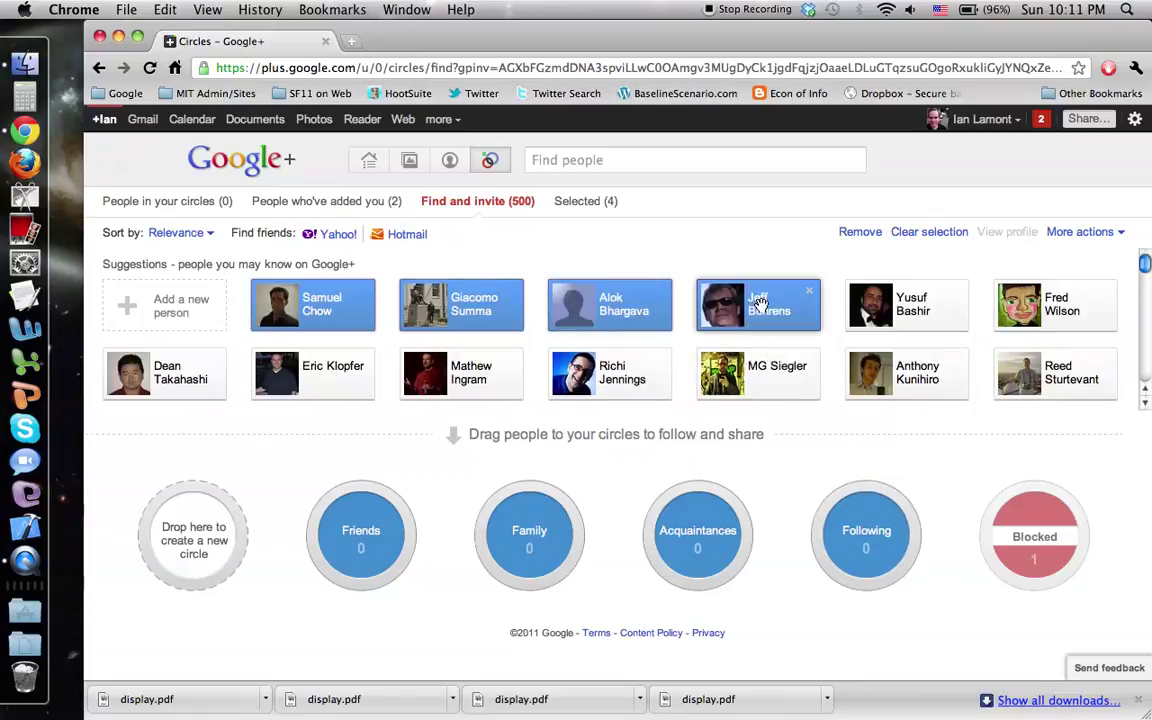
click(905, 304)
click(1058, 306)
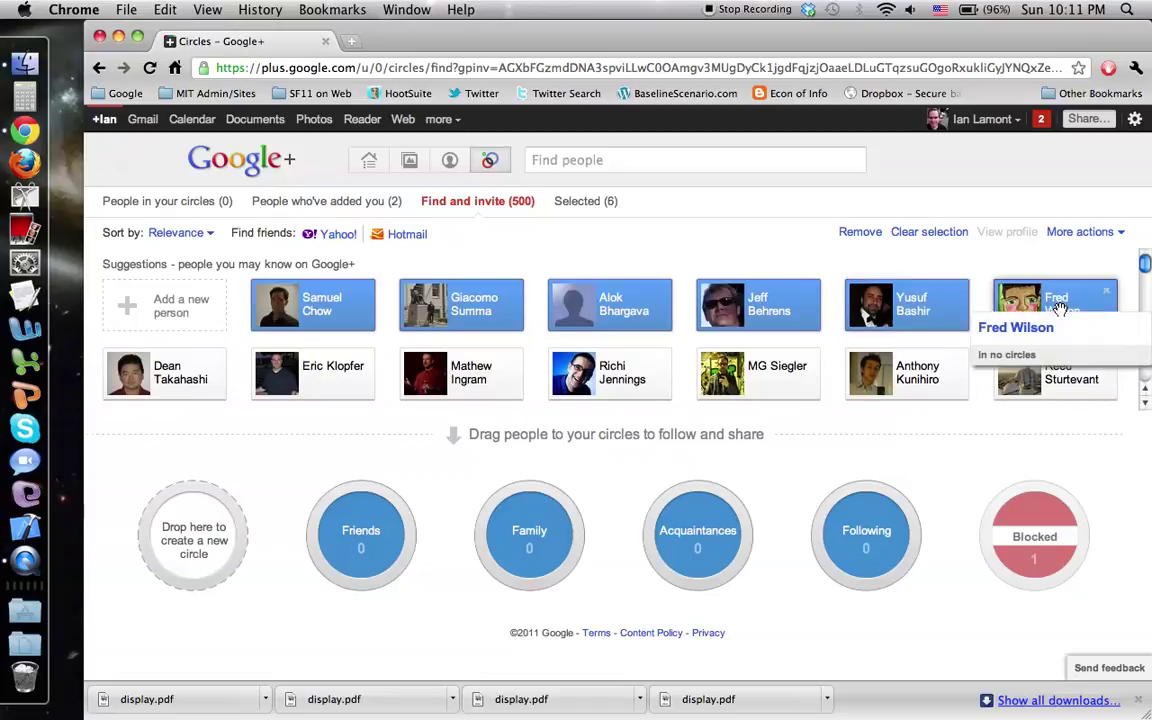
click(614, 371)
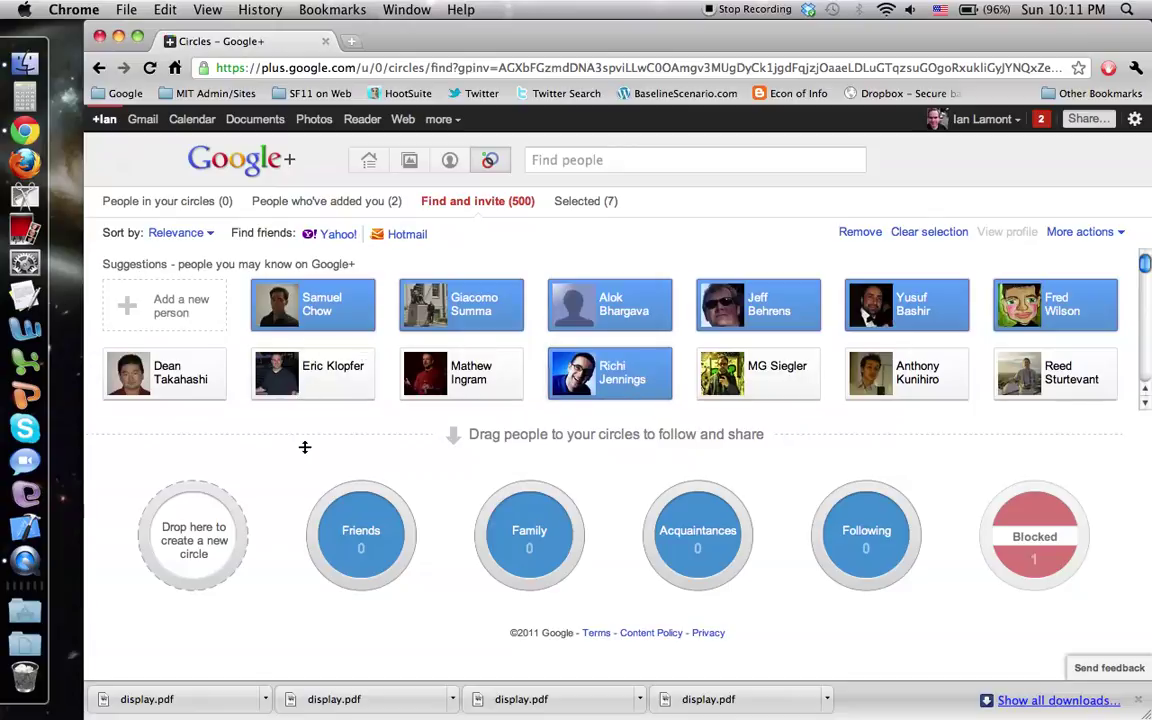
click(330, 368)
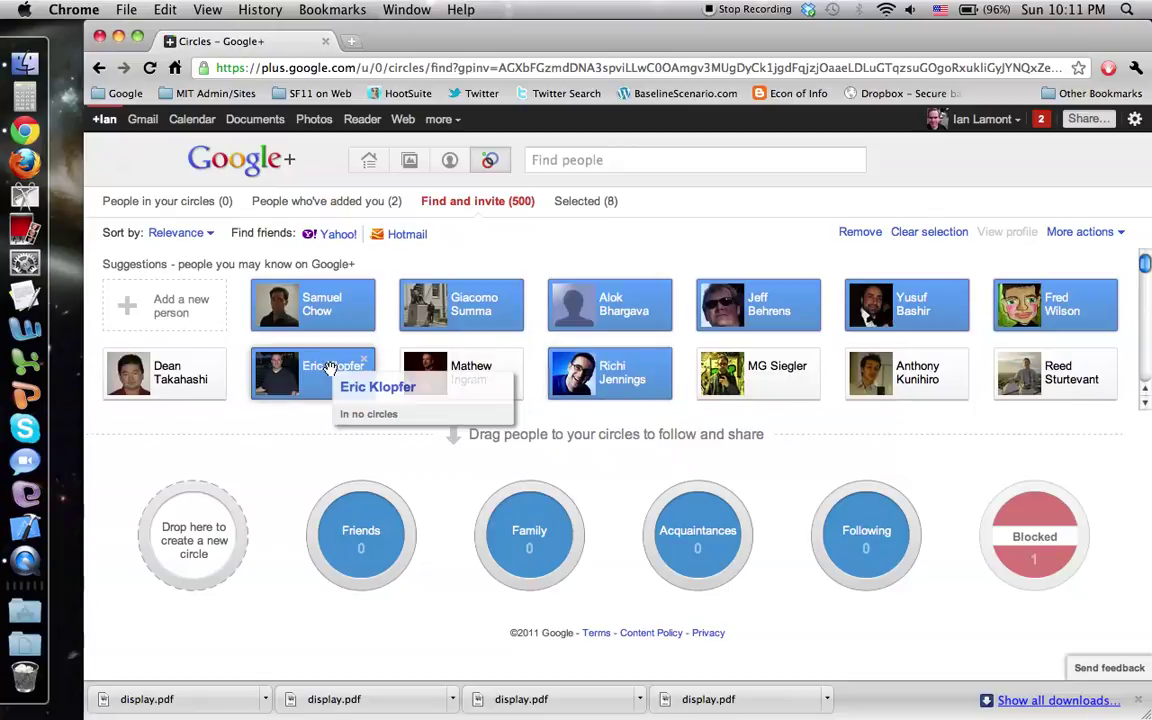
click(157, 368)
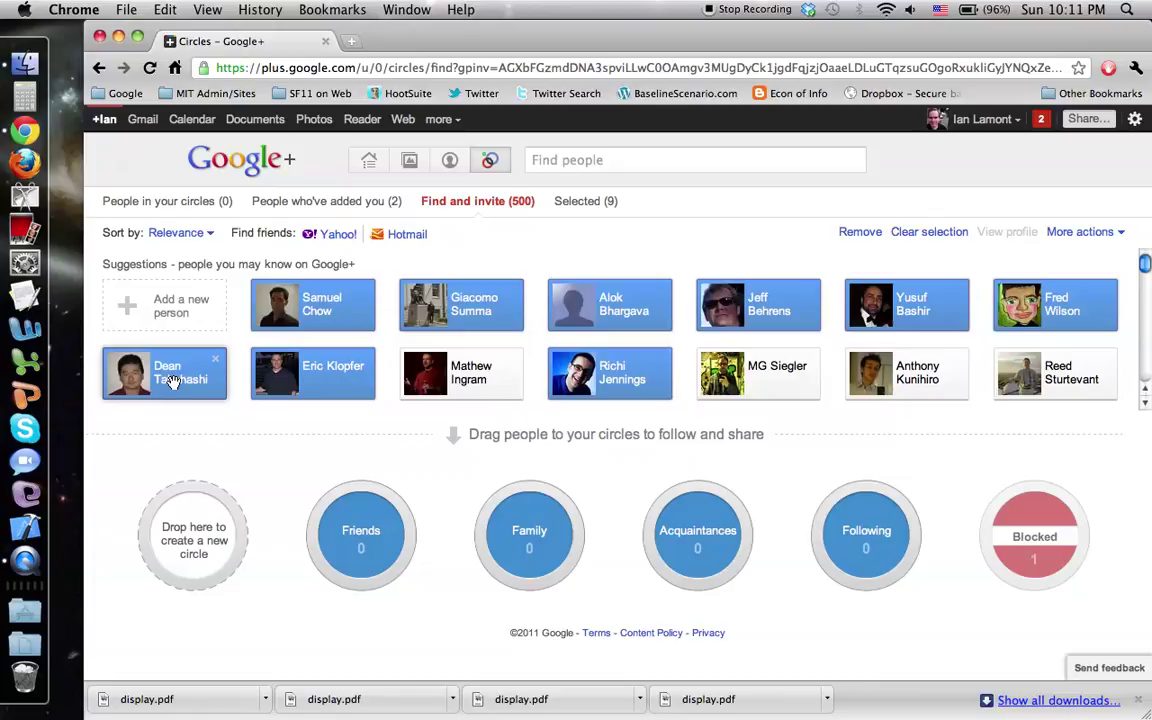
click(787, 369)
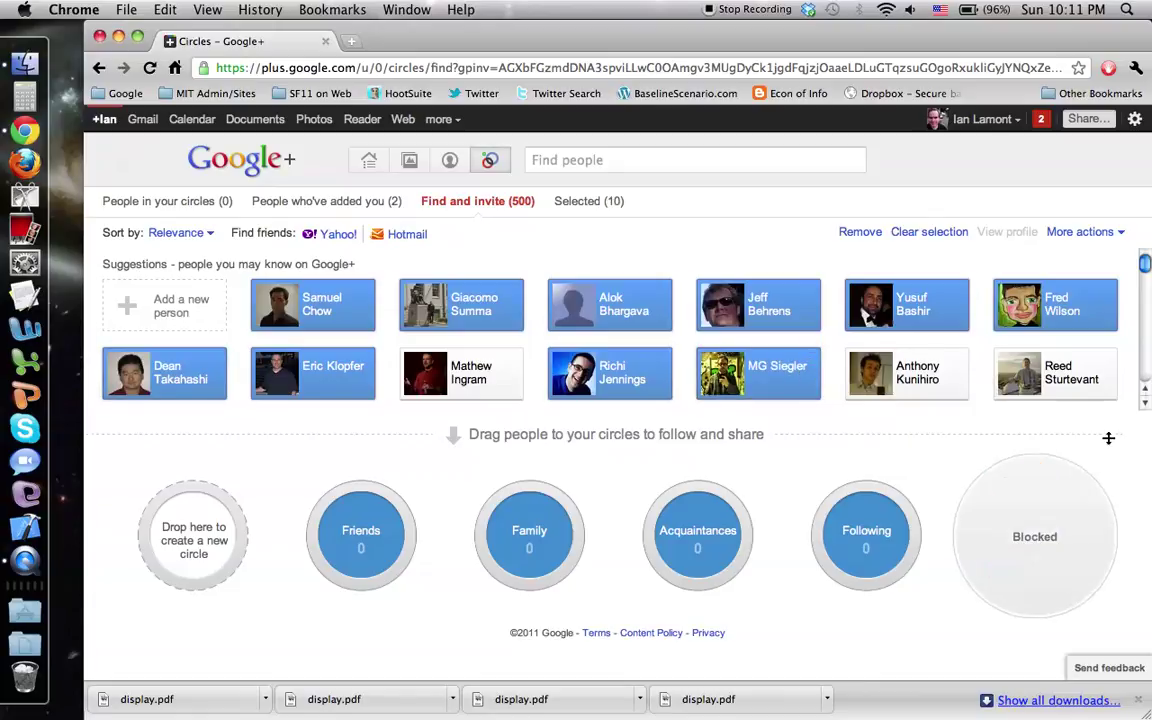
click(1094, 388)
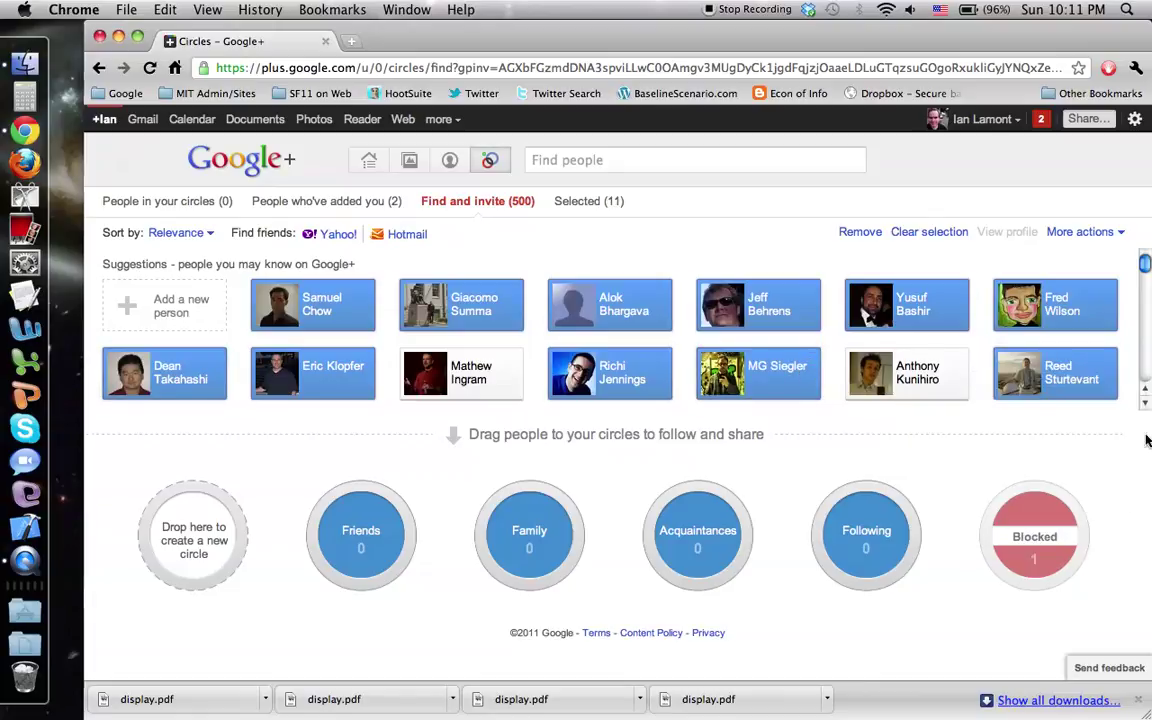
click(1146, 403)
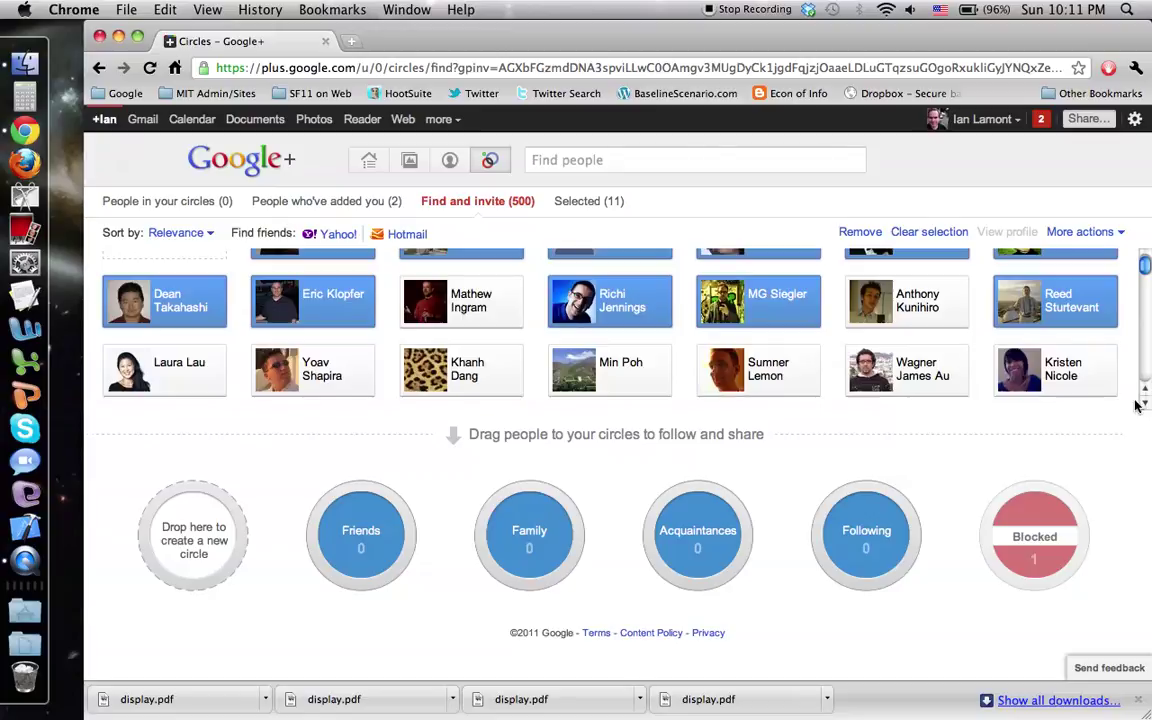
click(907, 369)
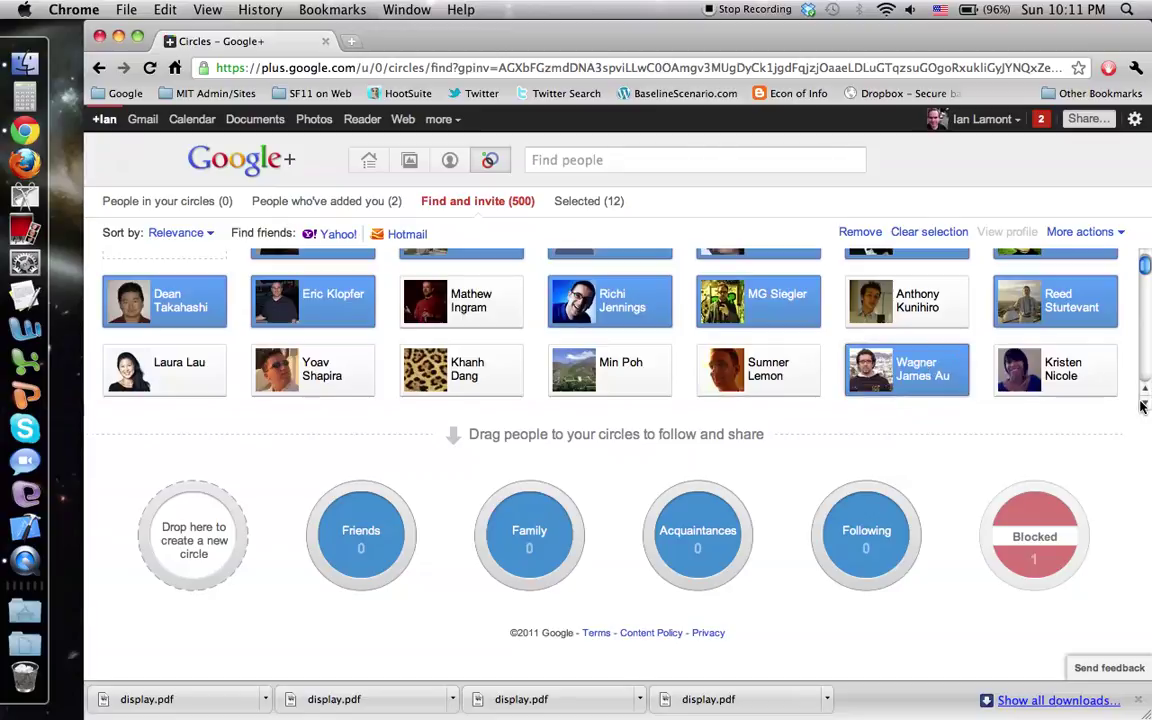
Clear the whole selection of suggested people without adding them to a circle
click(1143, 403)
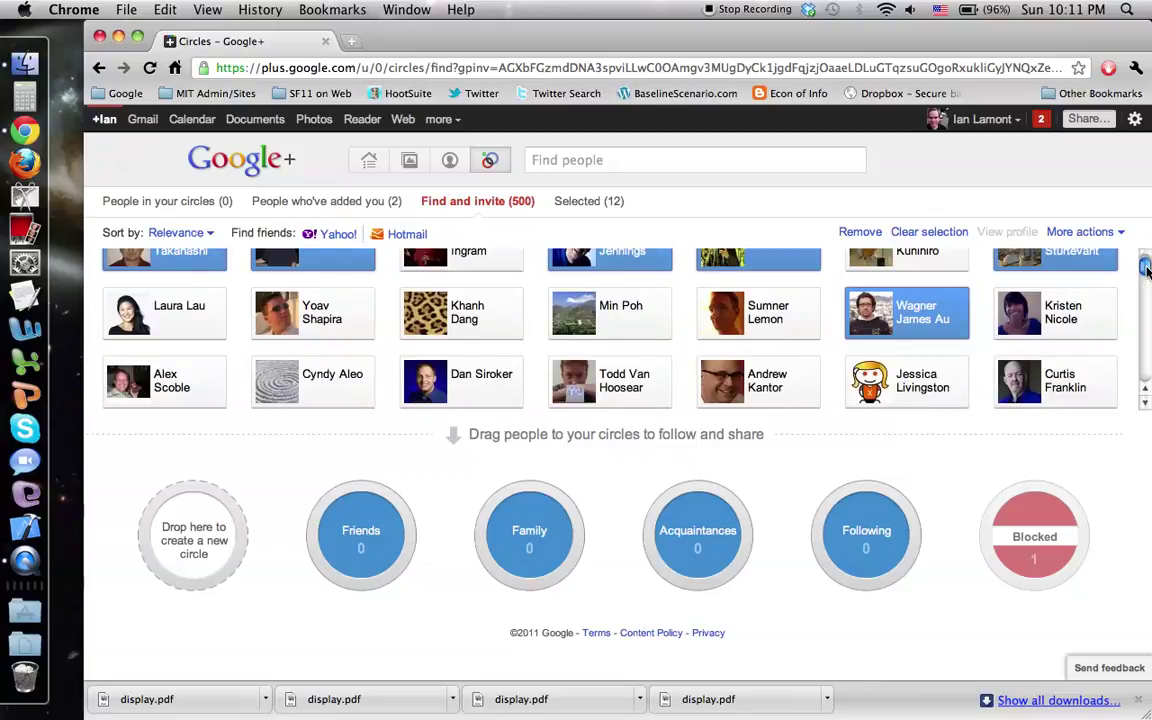
scroll(1146, 260, up, 2)
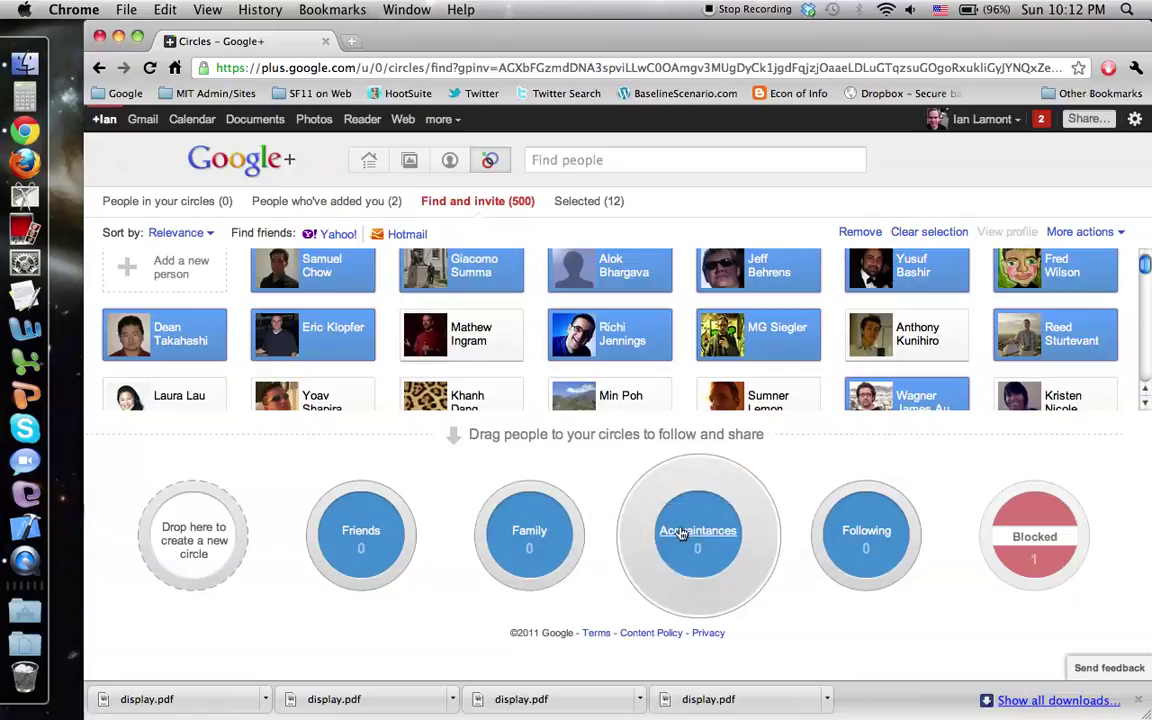
mouse_move(678, 532)
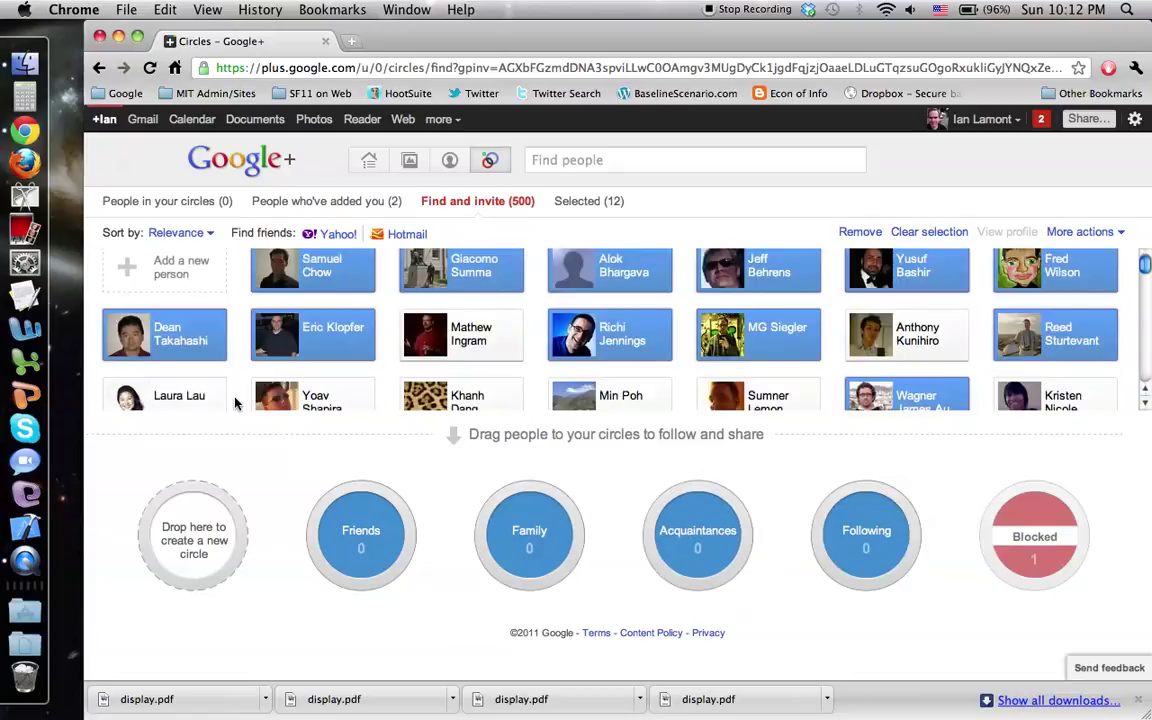
click(929, 231)
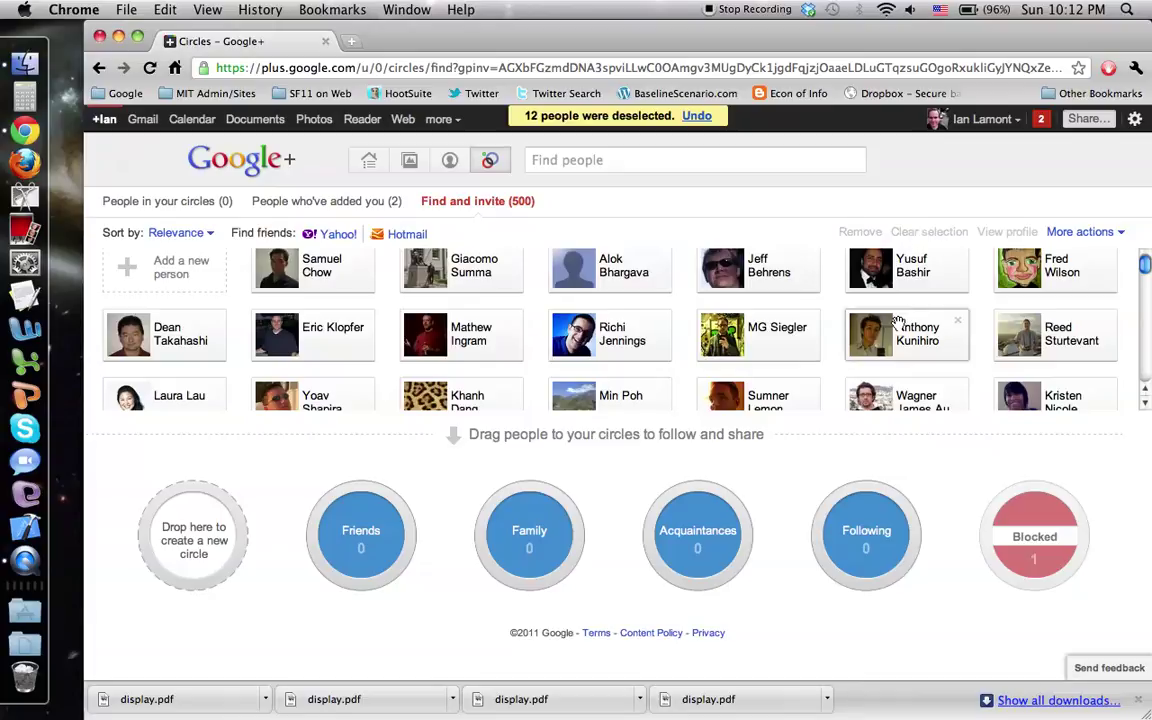
Create a new empty circle named "MIT Sloan Fellows"
mouse_move(898, 322)
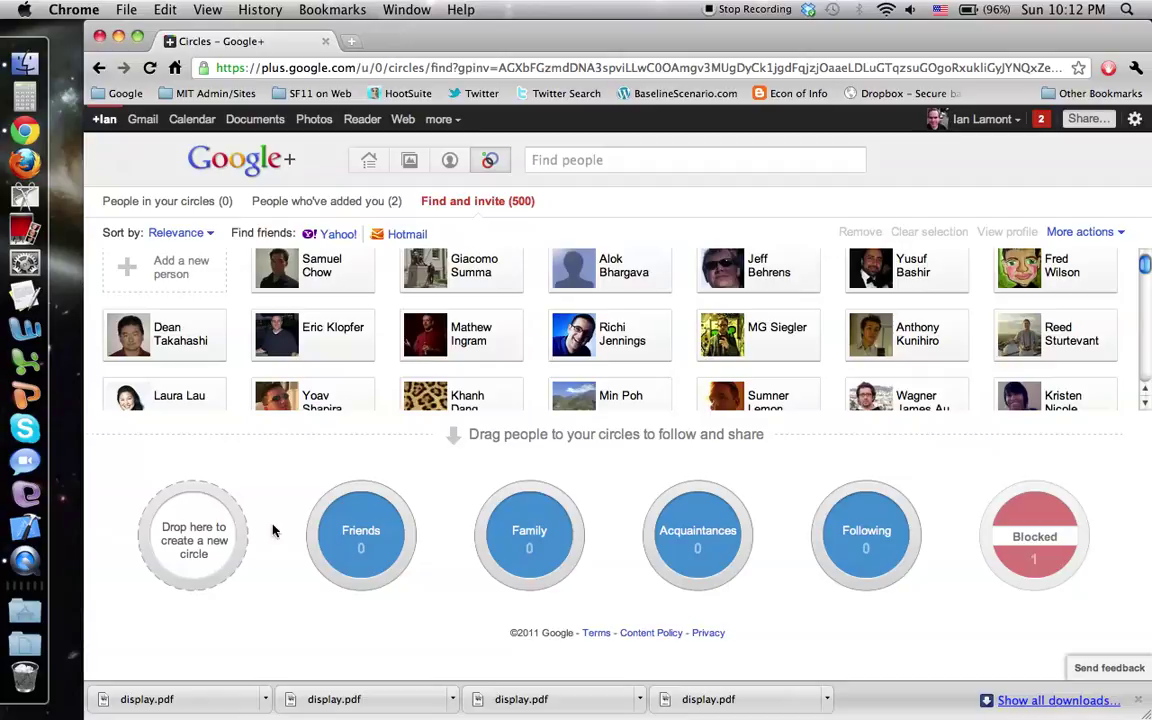
mouse_move(179, 538)
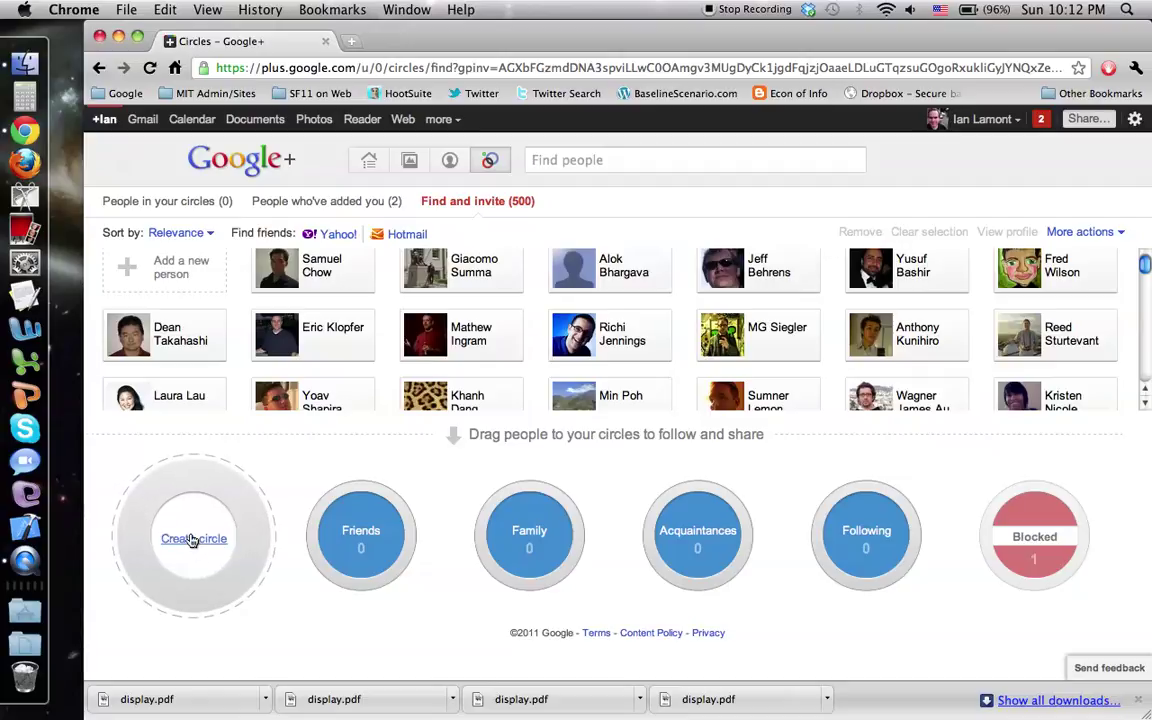
click(190, 540)
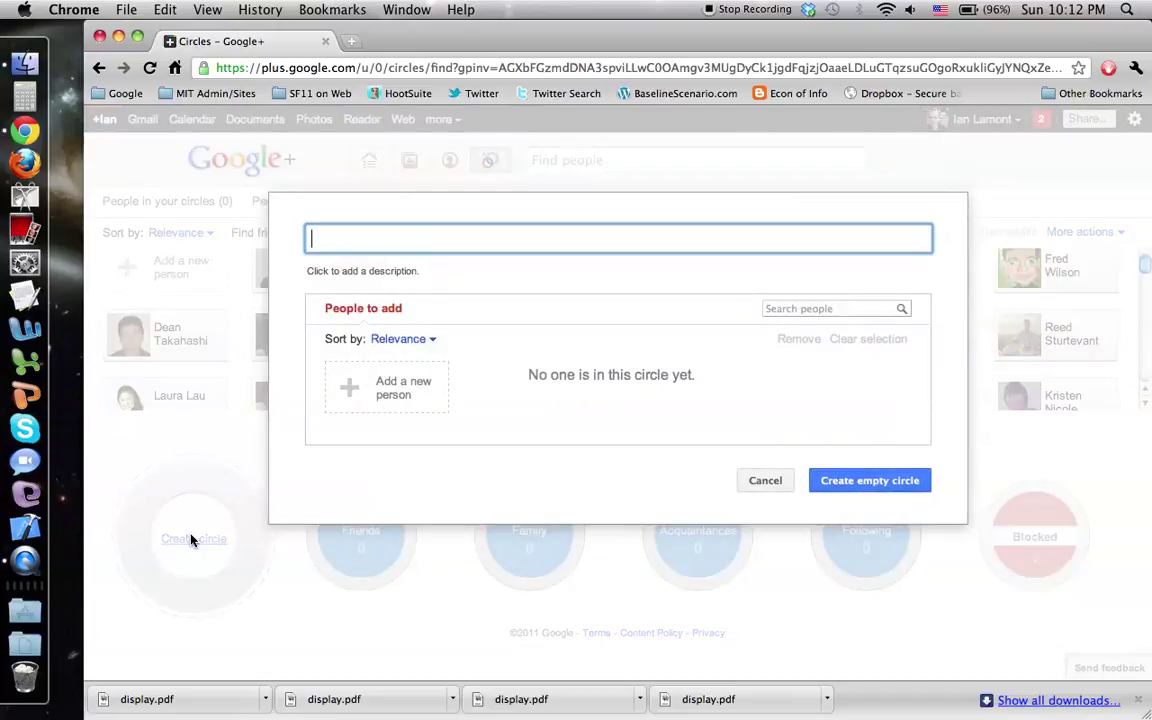
text(MIT )
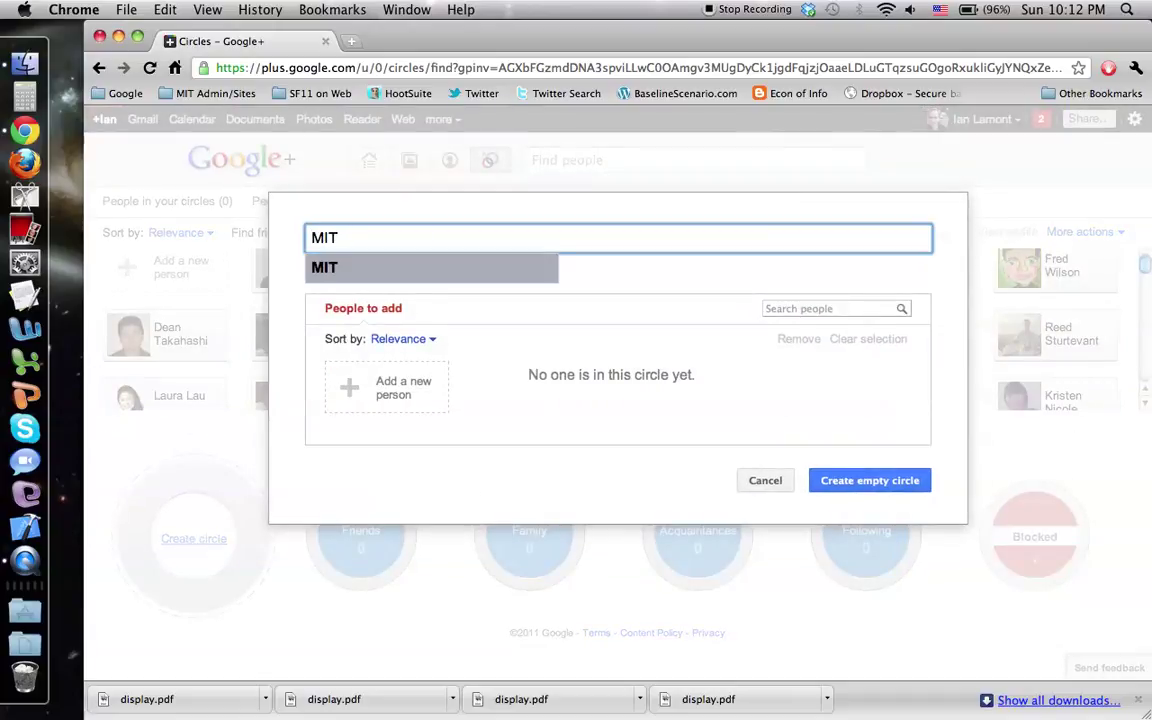
text(Sloan Fellows)
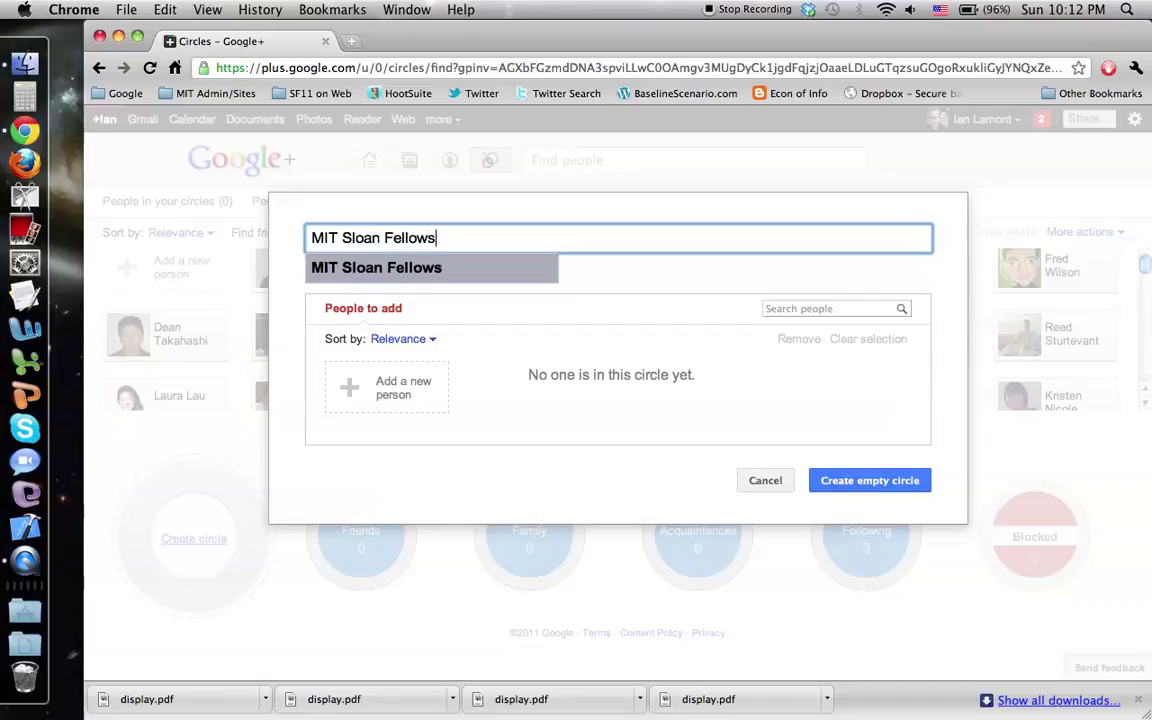
click(843, 483)
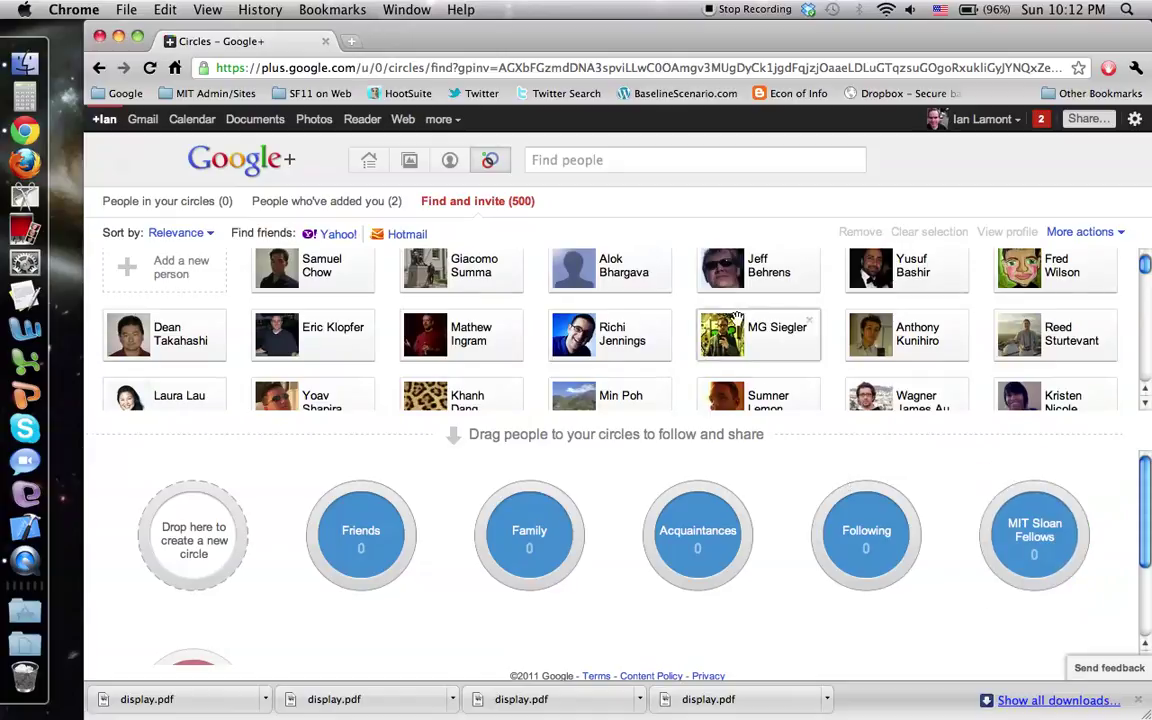
Add the third, fourth and fifth suggested people in the first row to the MIT Sloan Fellows circle, accepting the explanation of circles
drag(610, 265, 1035, 525)
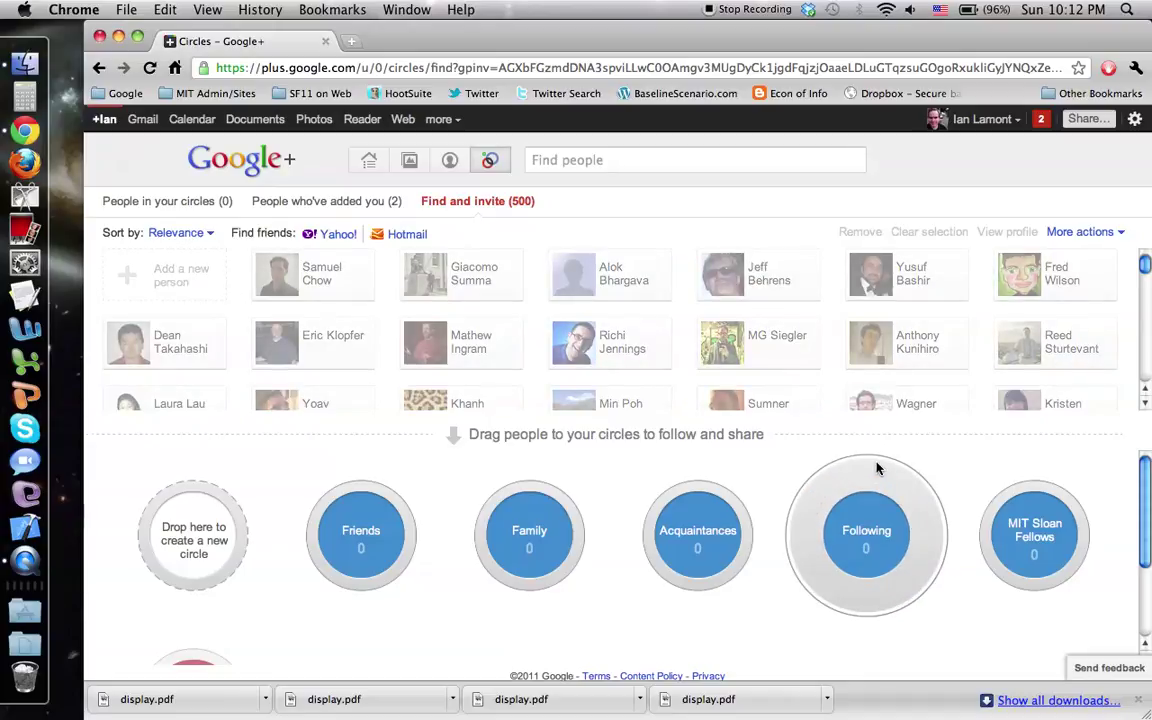
drag(915, 280, 1033, 535)
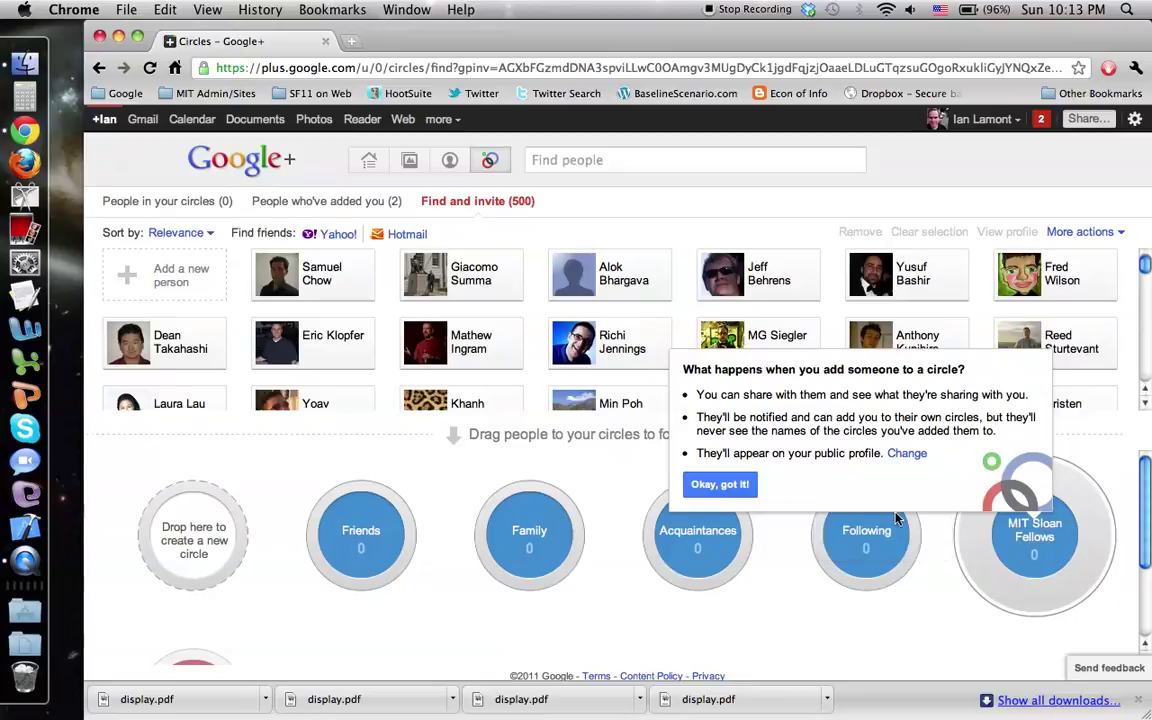
click(727, 484)
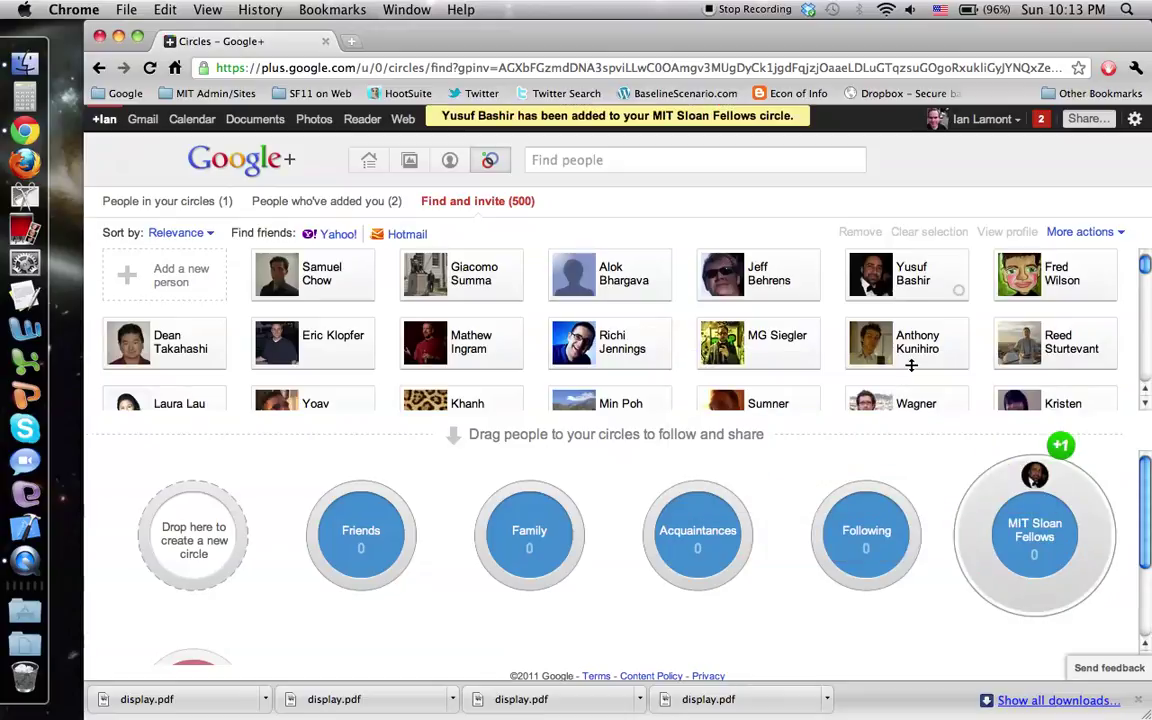
drag(620, 272, 1038, 536)
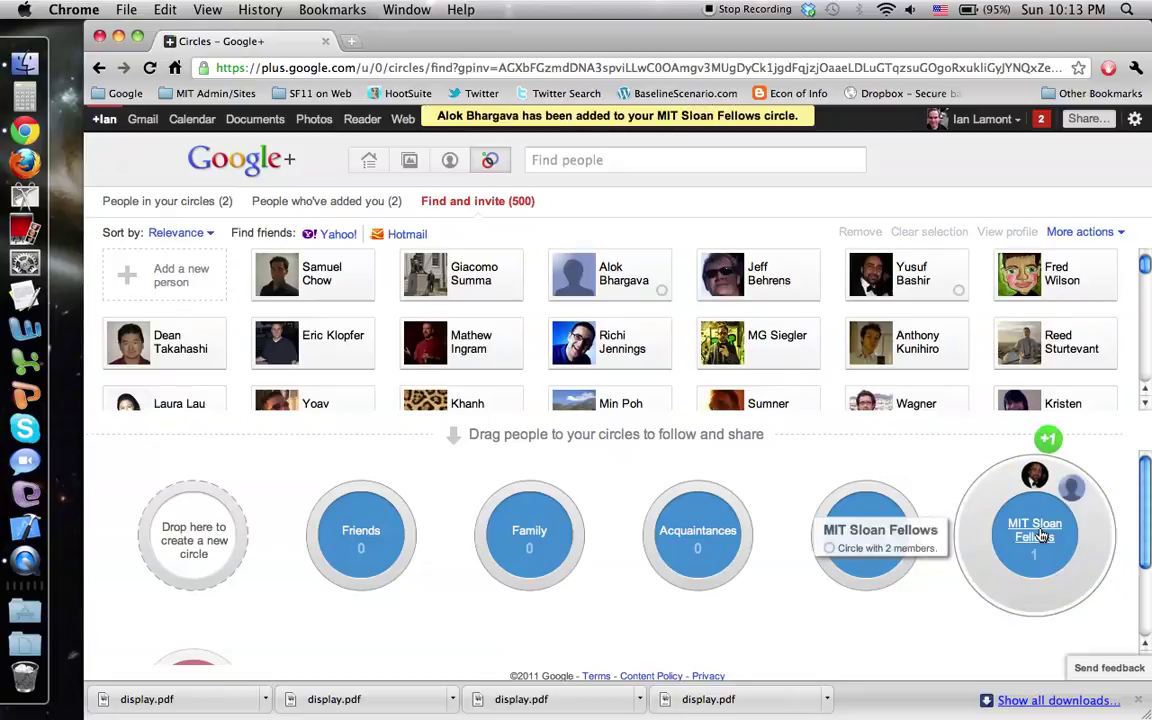
mouse_move(625, 289)
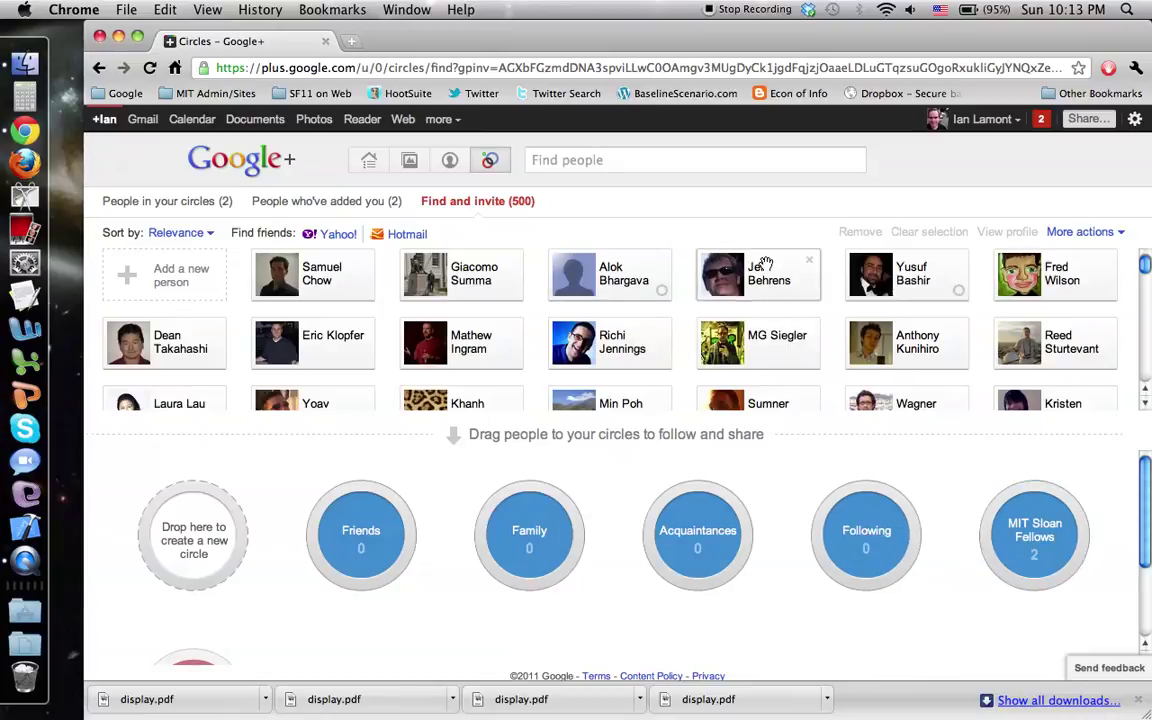
drag(763, 265, 1048, 517)
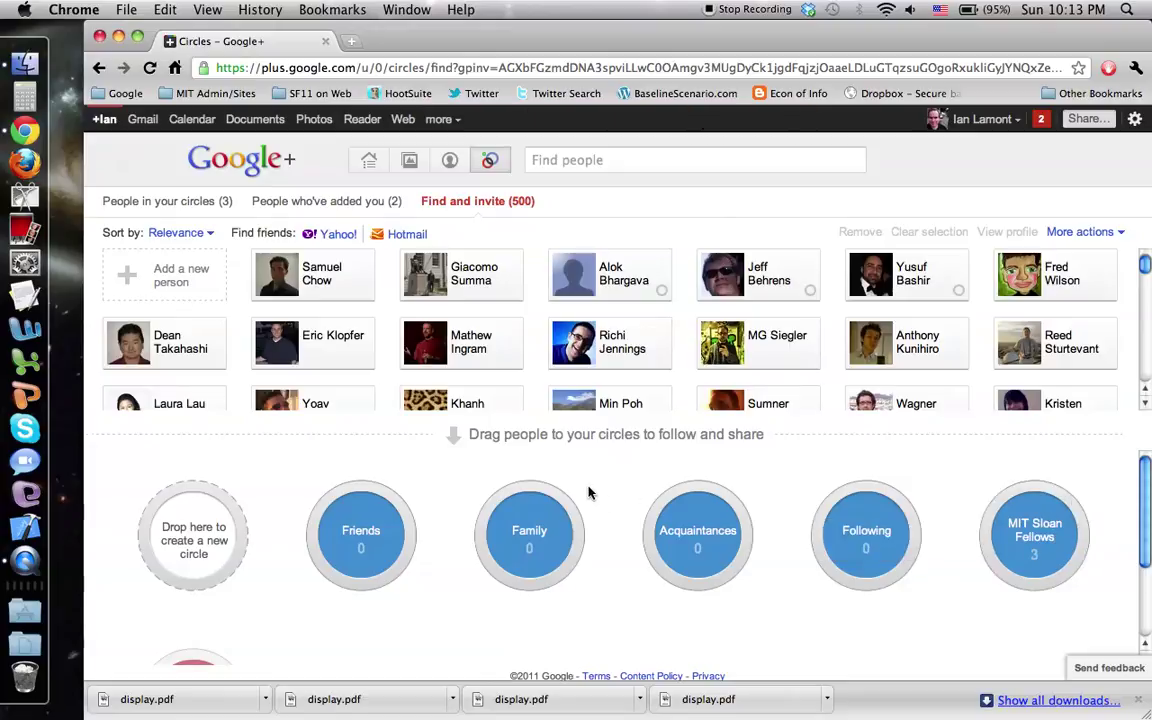
Browse the full list of suggested people on the find and invite page down to its end and back
click(1146, 407)
click(1146, 407)
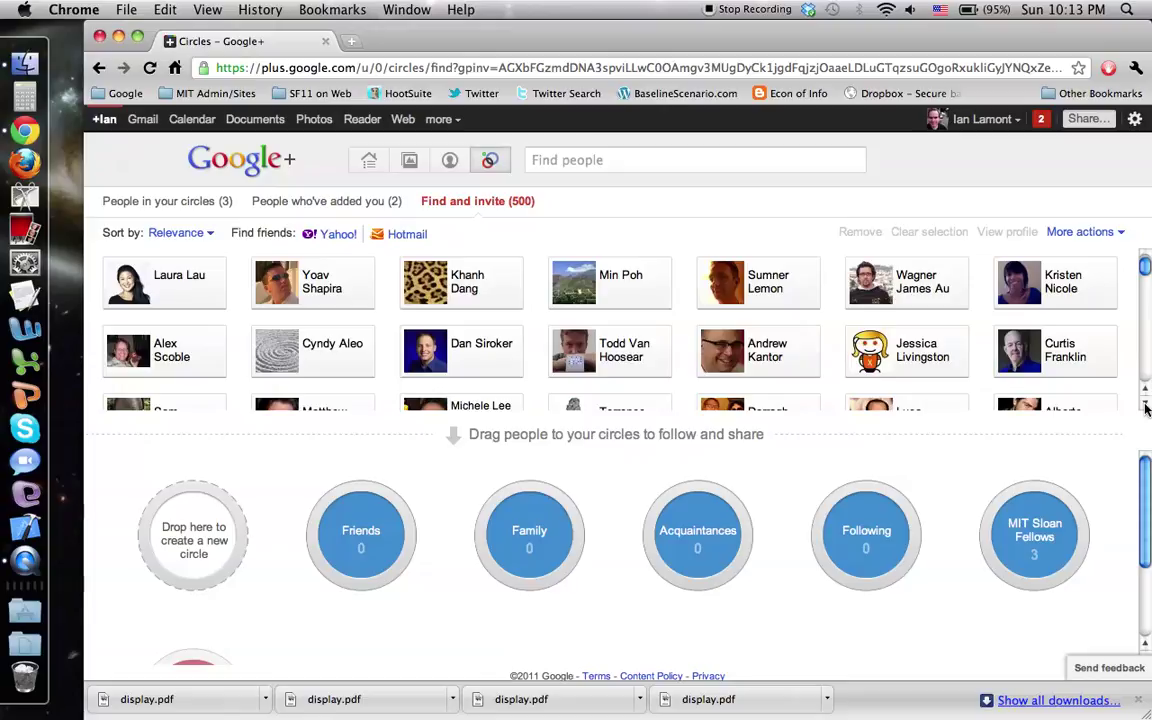
click(1146, 408)
click(1146, 408)
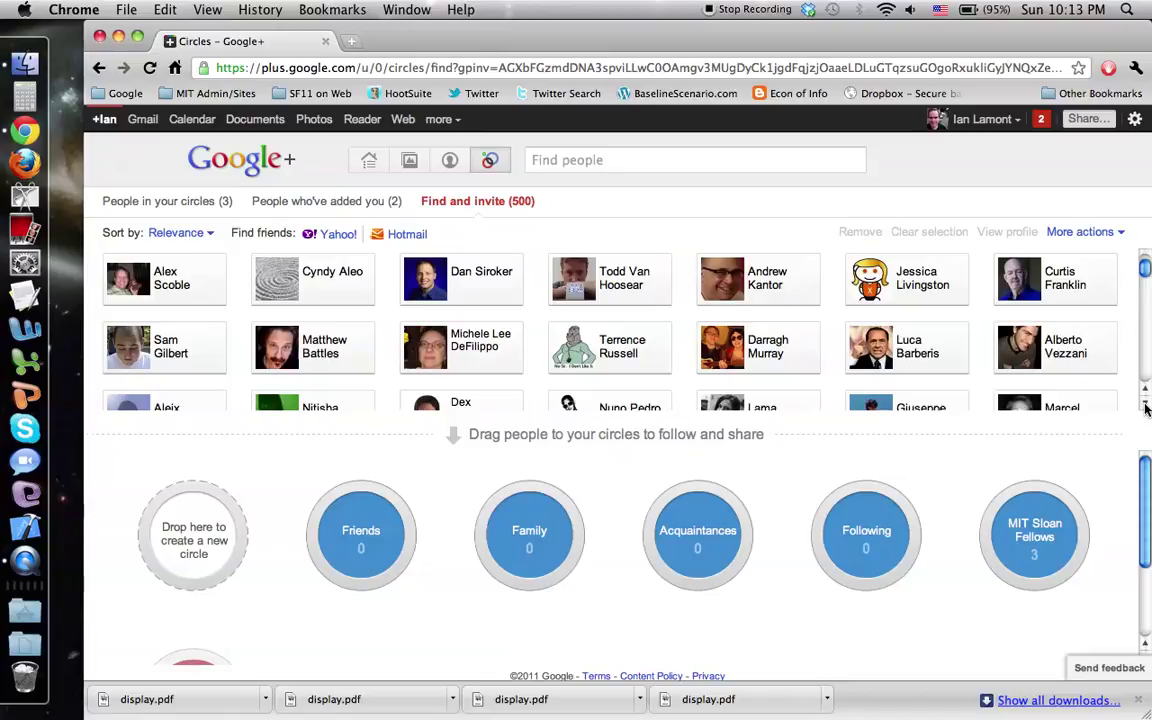
click(1146, 407)
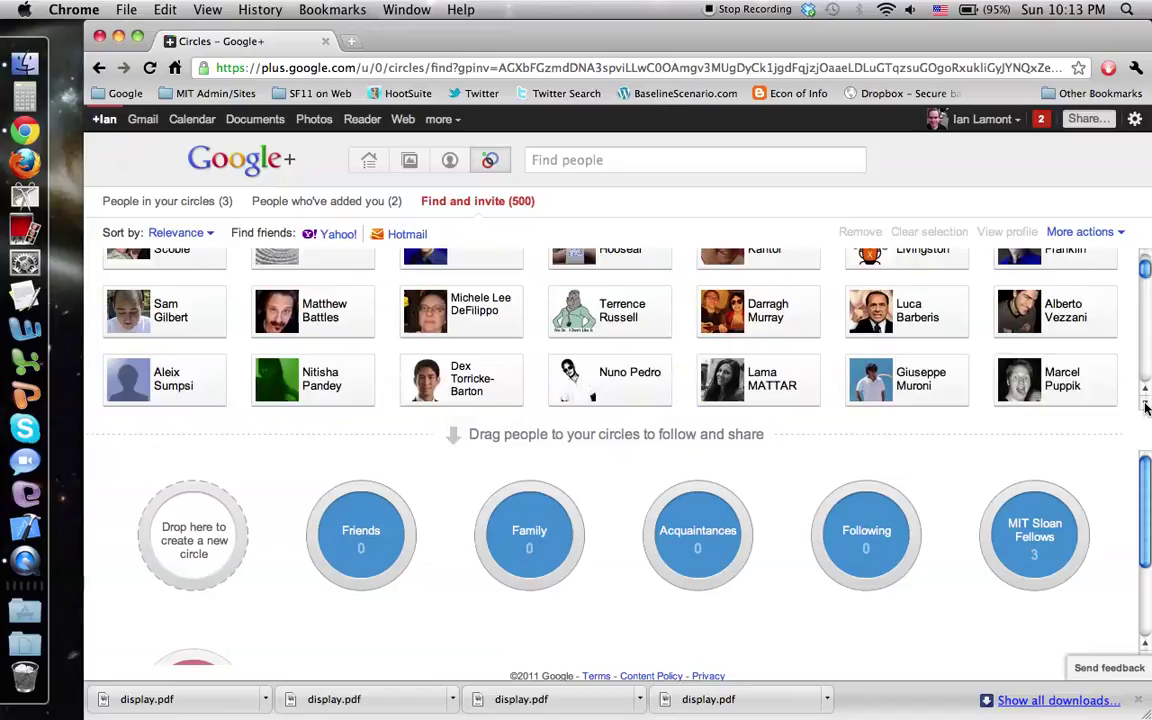
click(1146, 407)
click(1146, 407)
click(1146, 407)
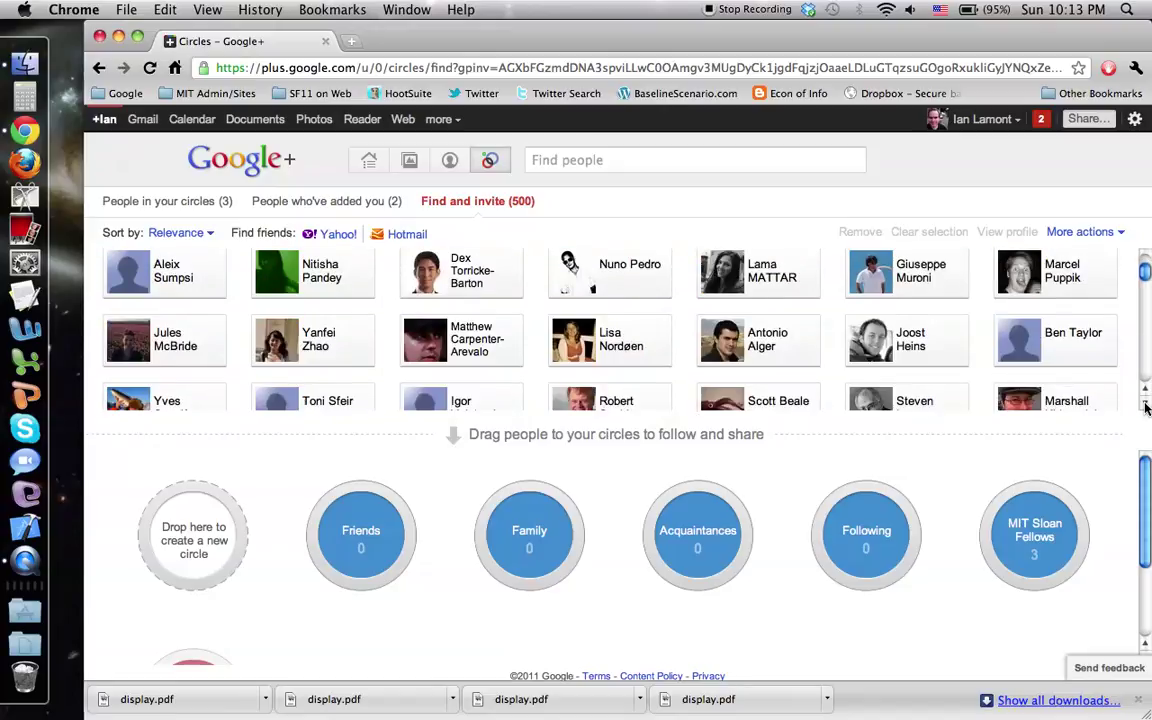
click(1146, 407)
click(1146, 407)
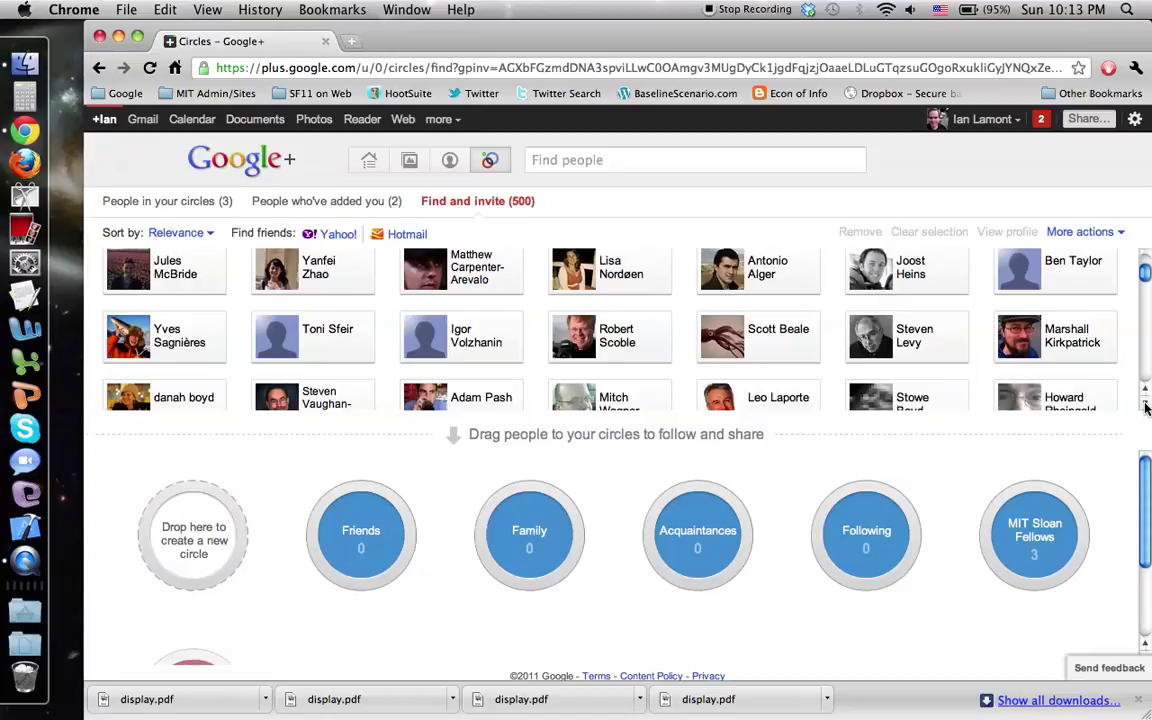
click(1146, 407)
click(1146, 407)
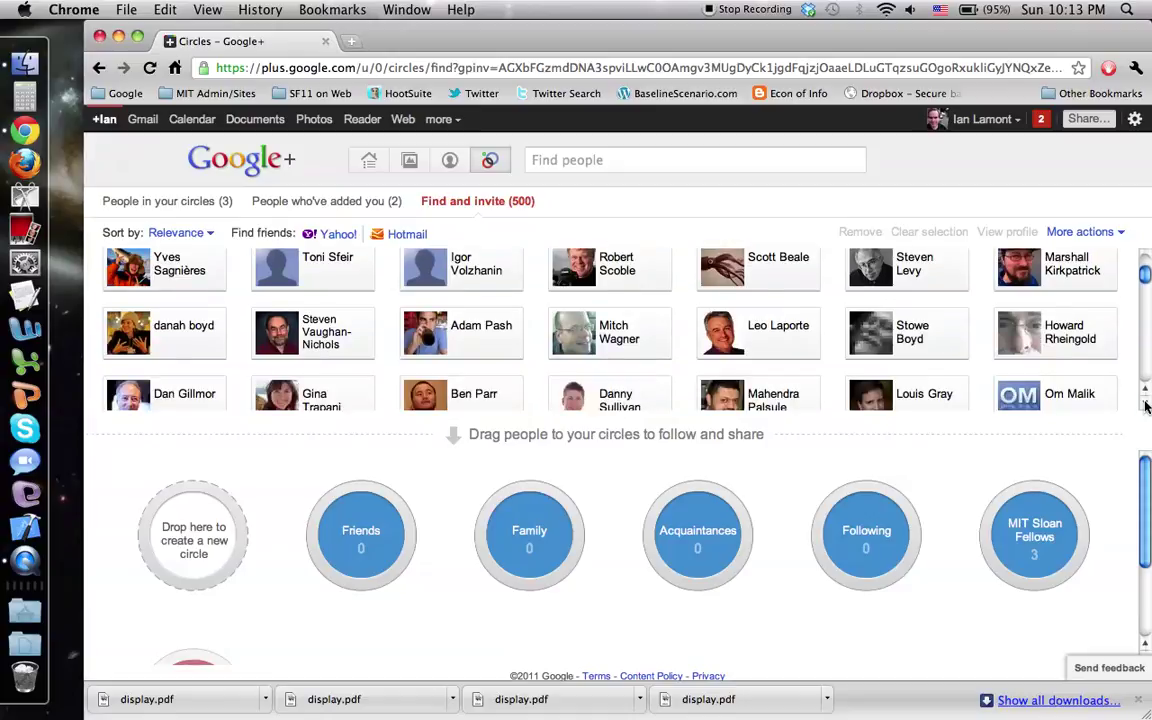
click(1146, 407)
click(1146, 407)
click(1146, 407)
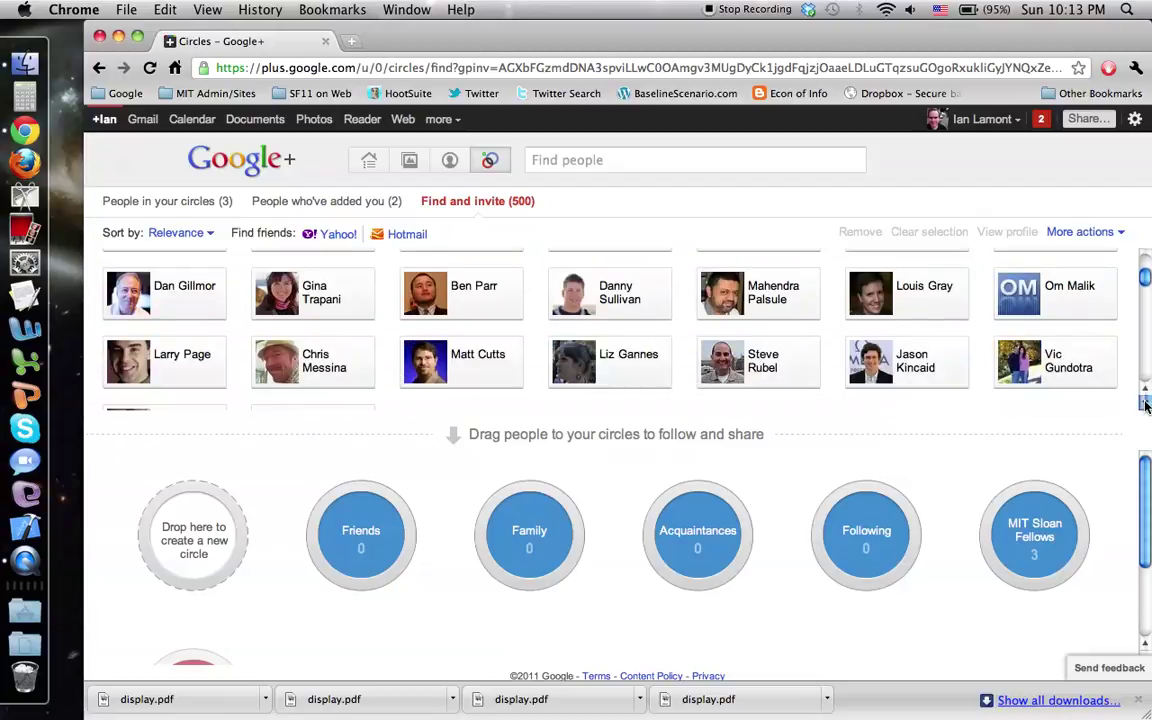
click(1146, 407)
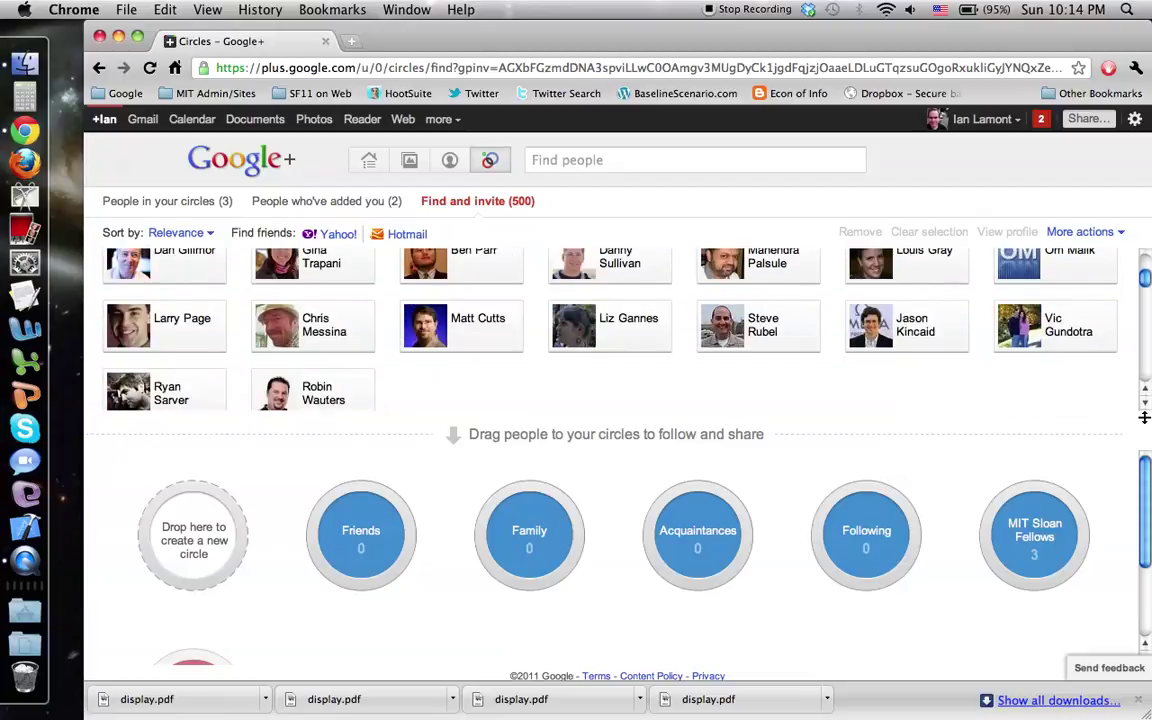
click(1145, 391)
scroll(1145, 391, up, 10)
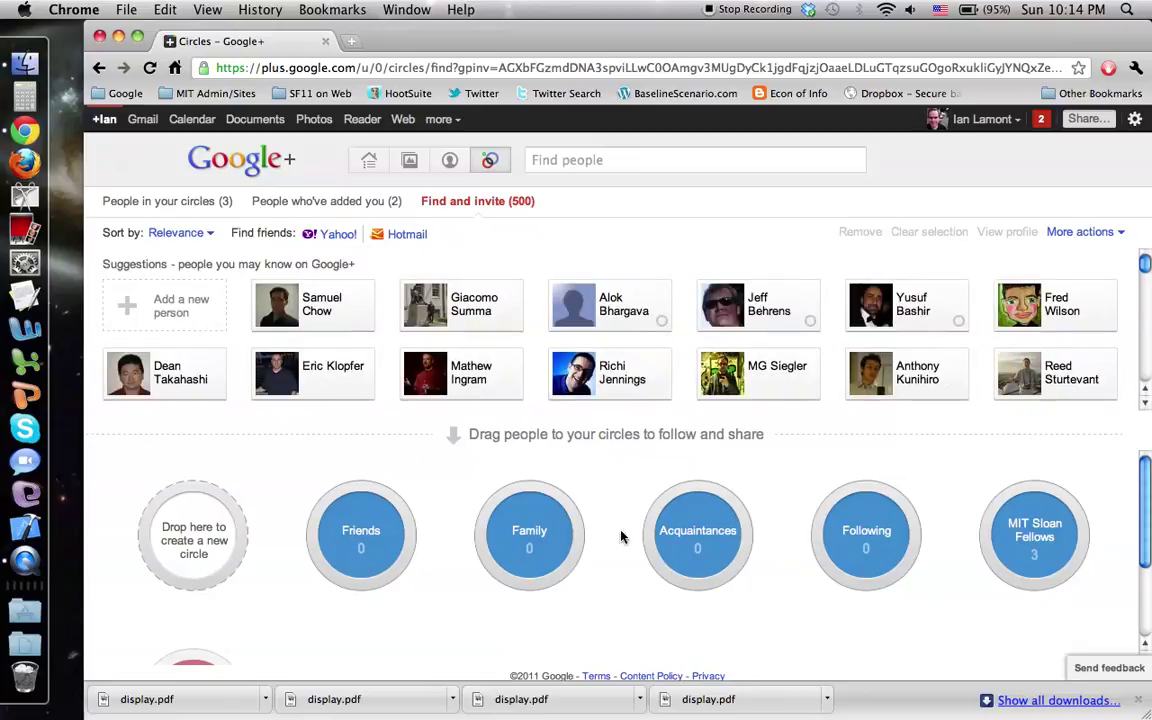
mouse_move(689, 520)
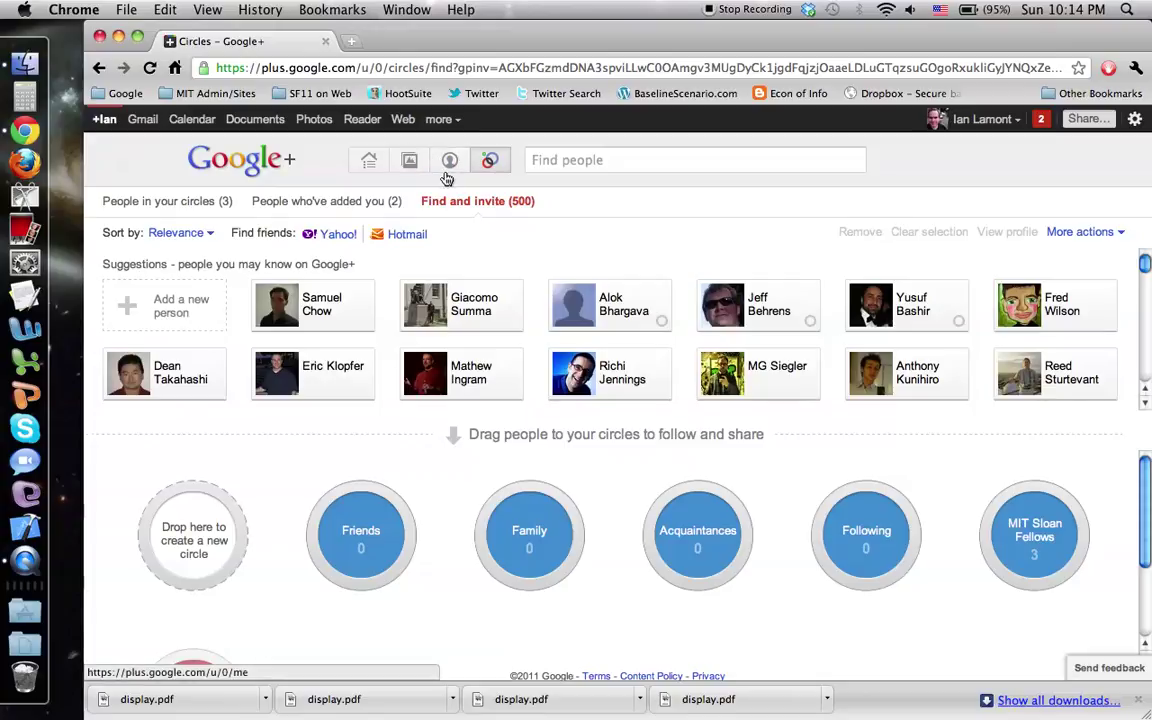
Write a new Stream post reading "Exploring the Google+ interface and doing a screencast, which I will upload shortly."
click(368, 162)
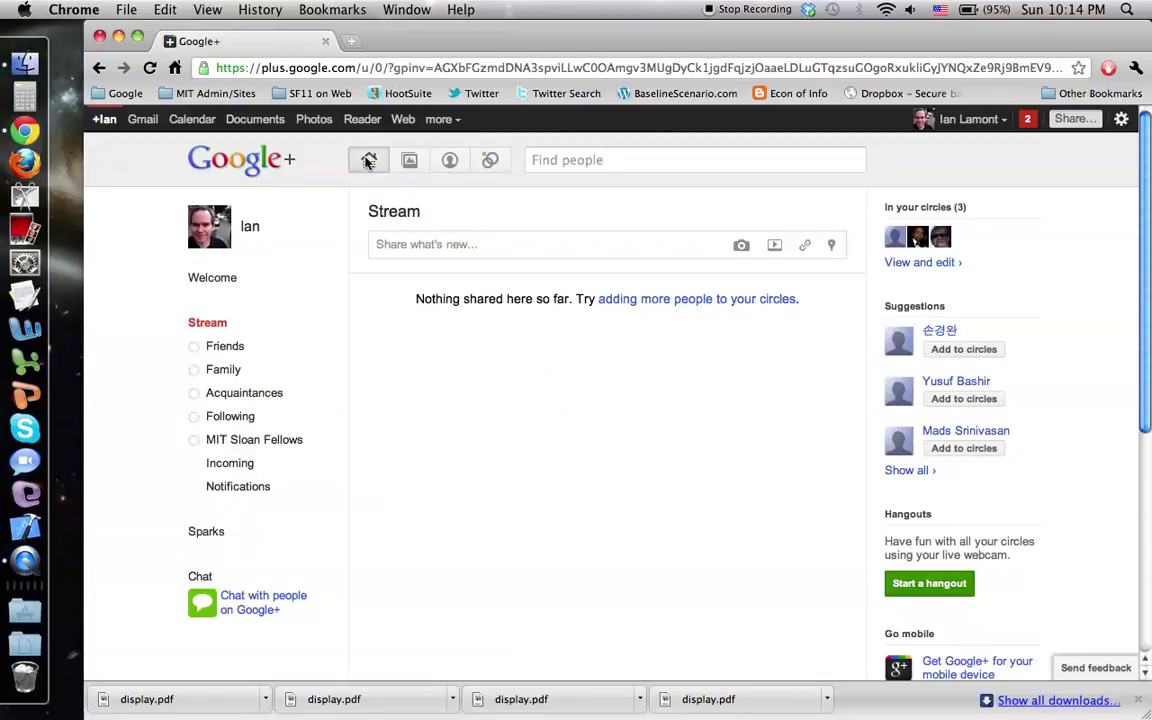
click(398, 246)
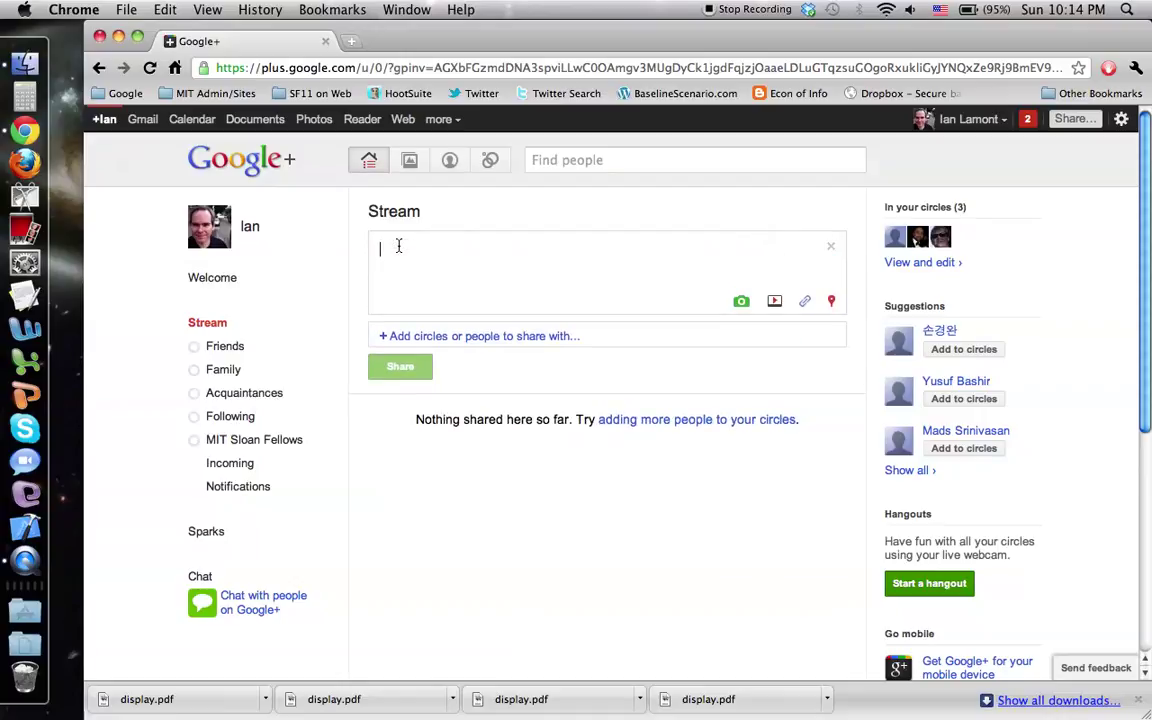
text(Ex)
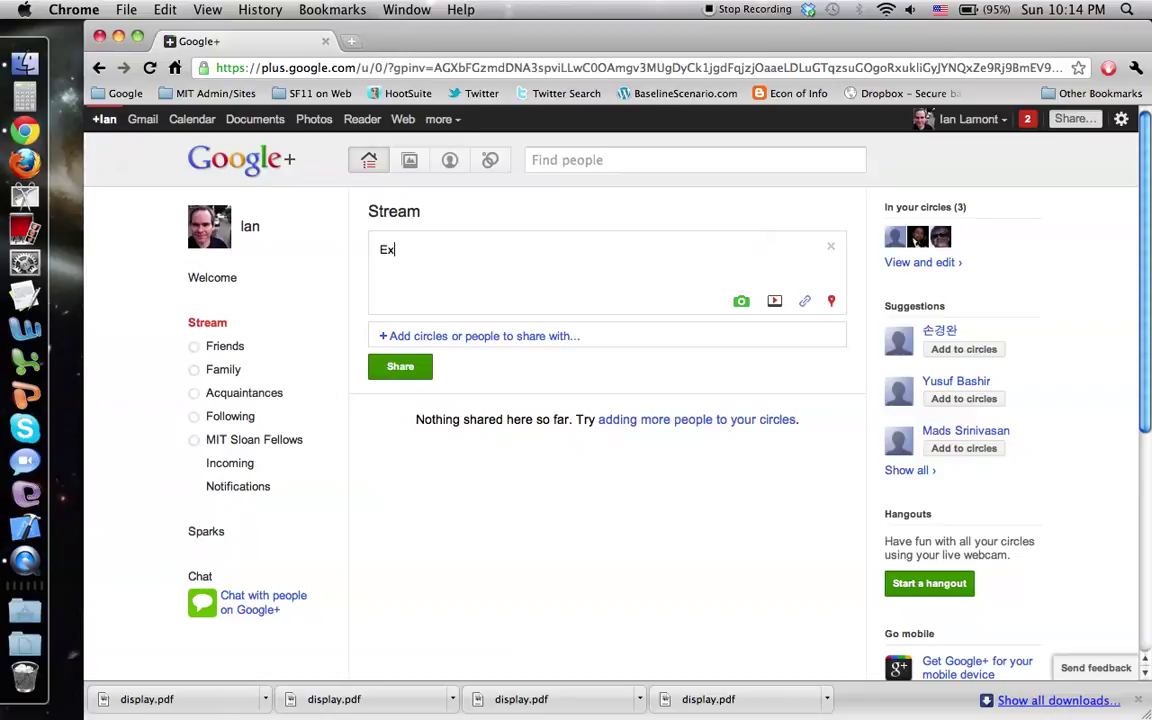
text(ploring the Goog)
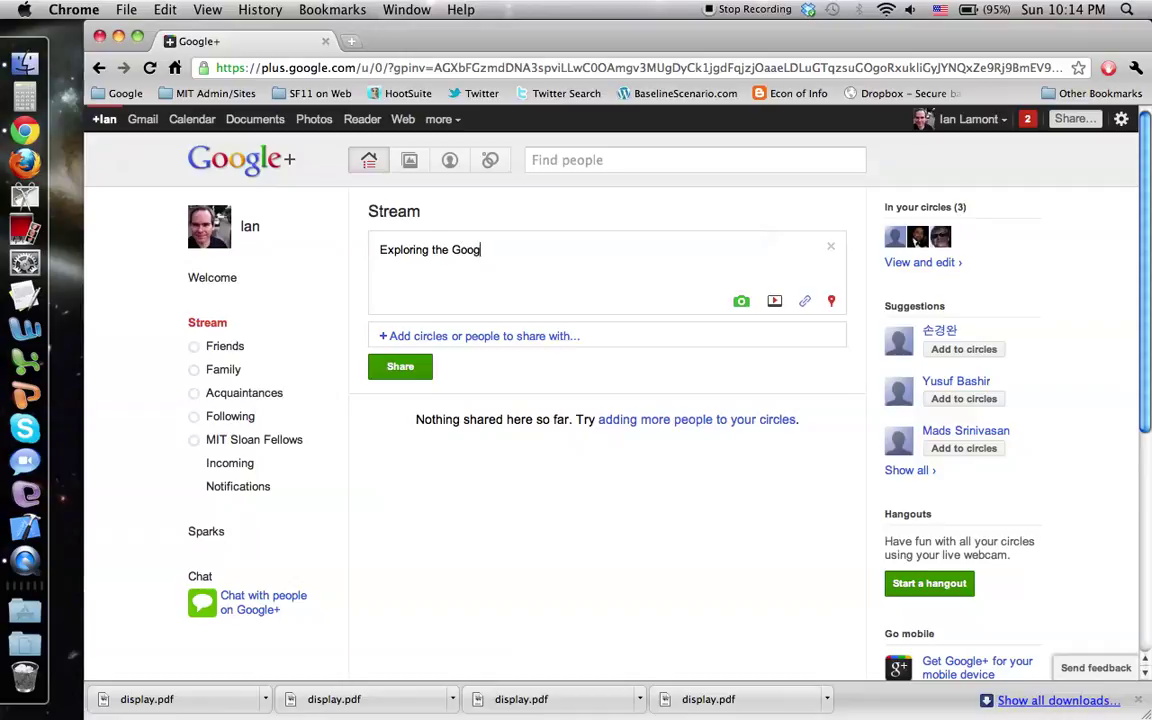
text(le+ interface)
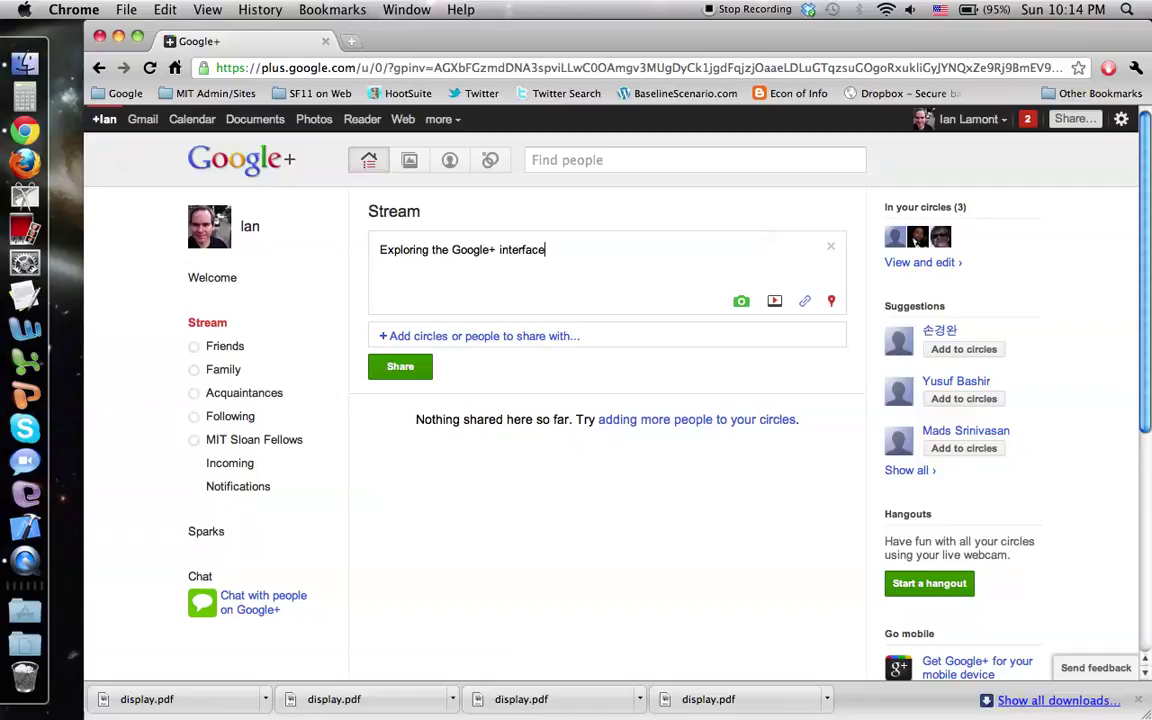
text( and doing a screencast)
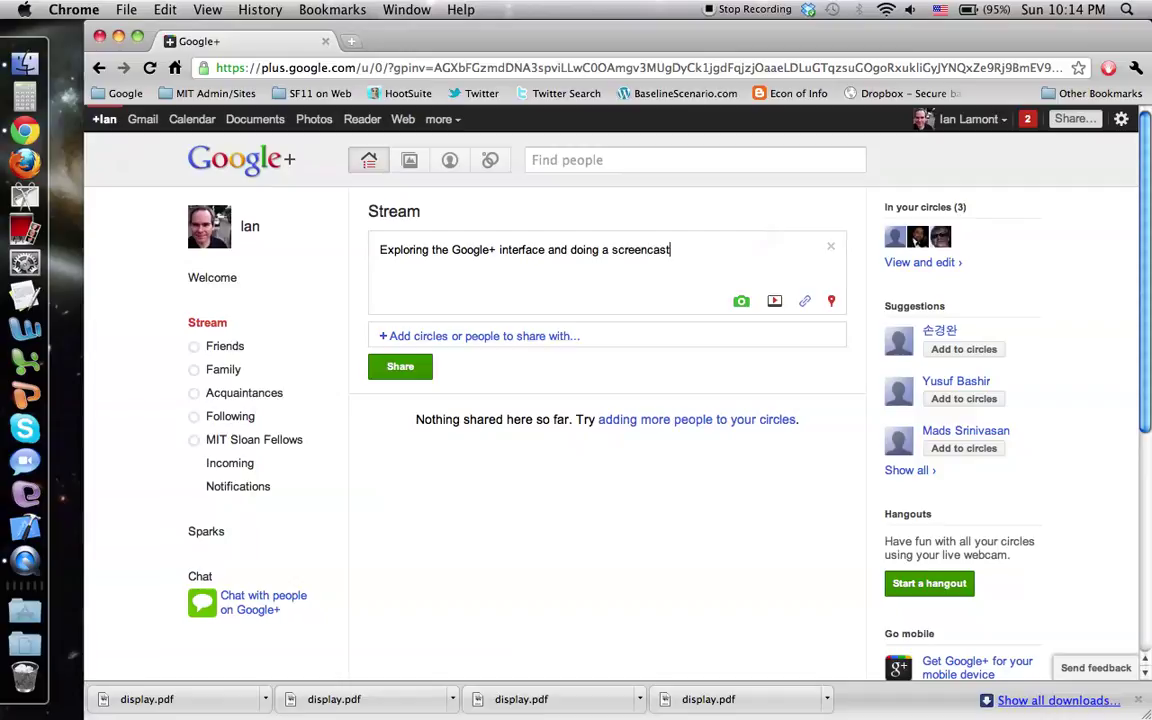
text(, which I will upload shortly.)
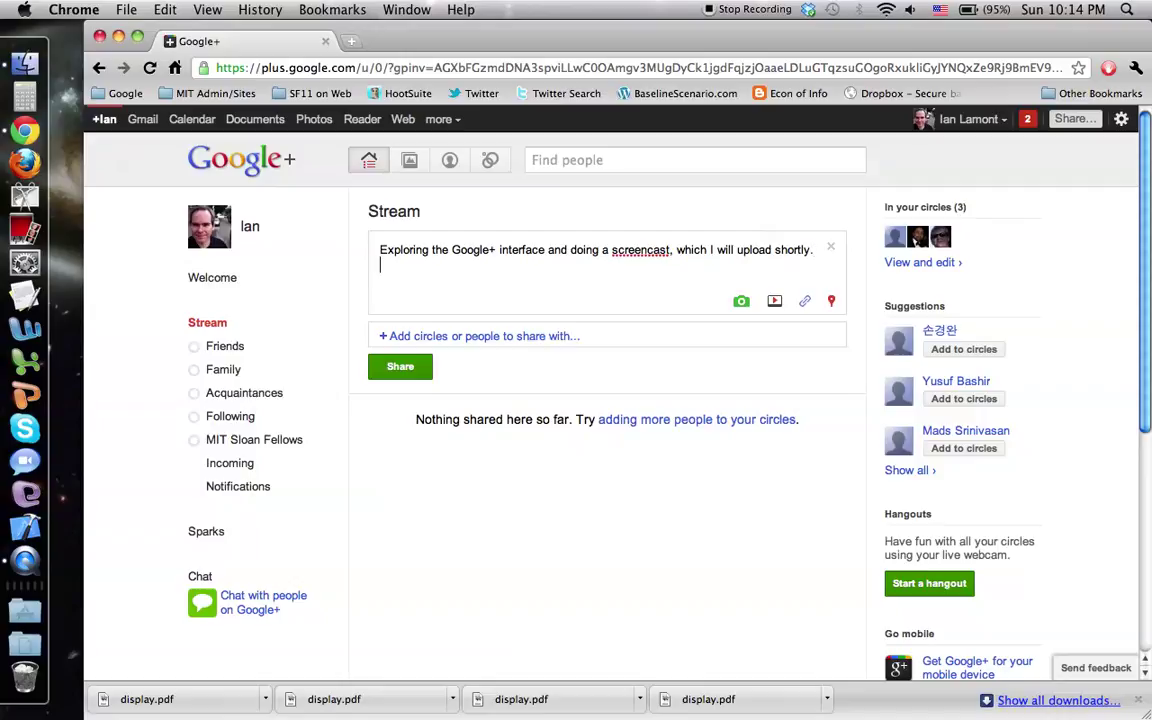
Set the post's audience to Public and share it to the Stream
click(405, 372)
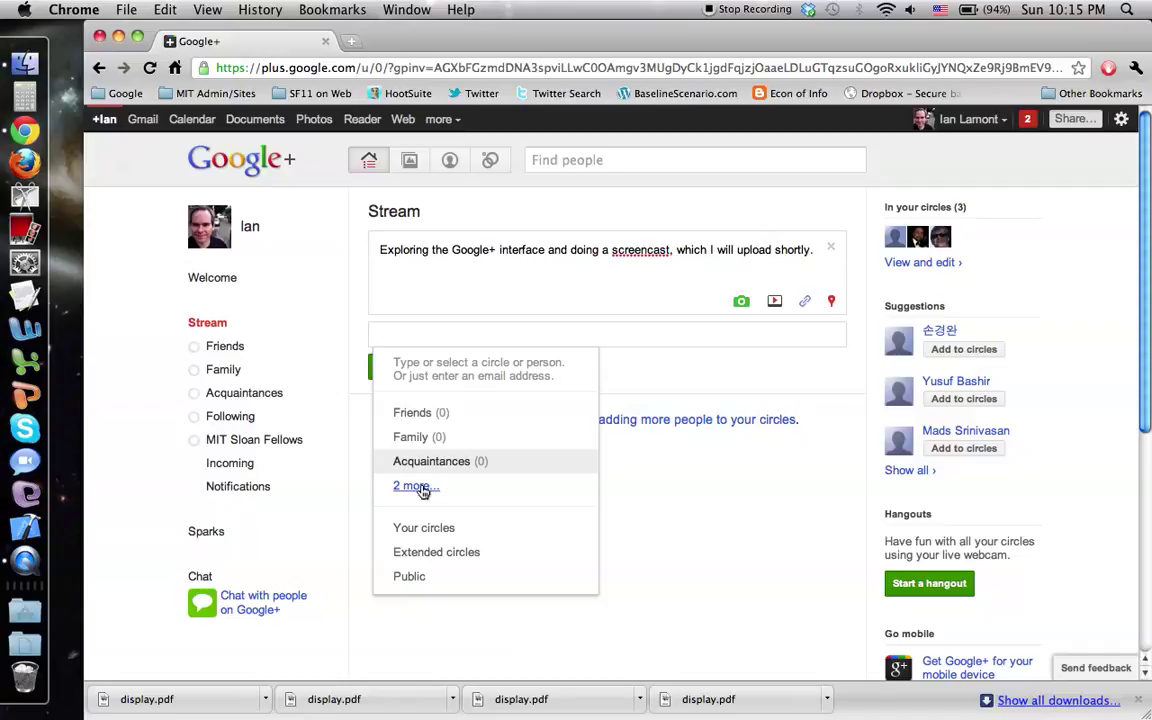
click(410, 578)
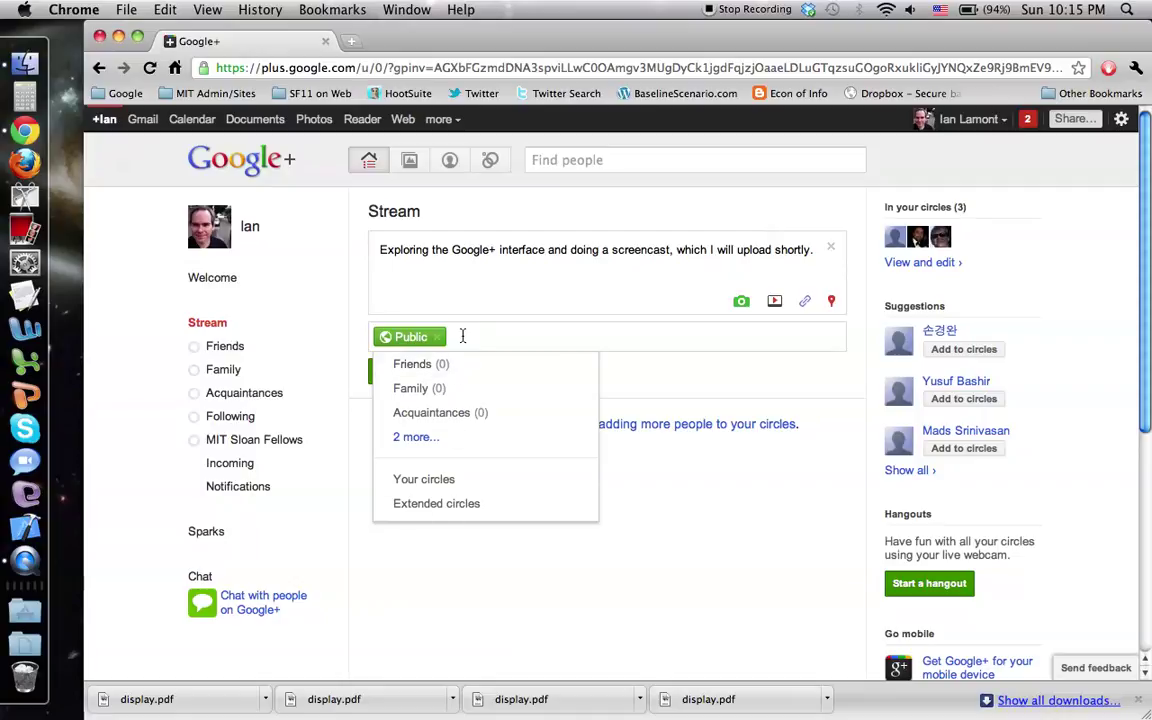
click(334, 303)
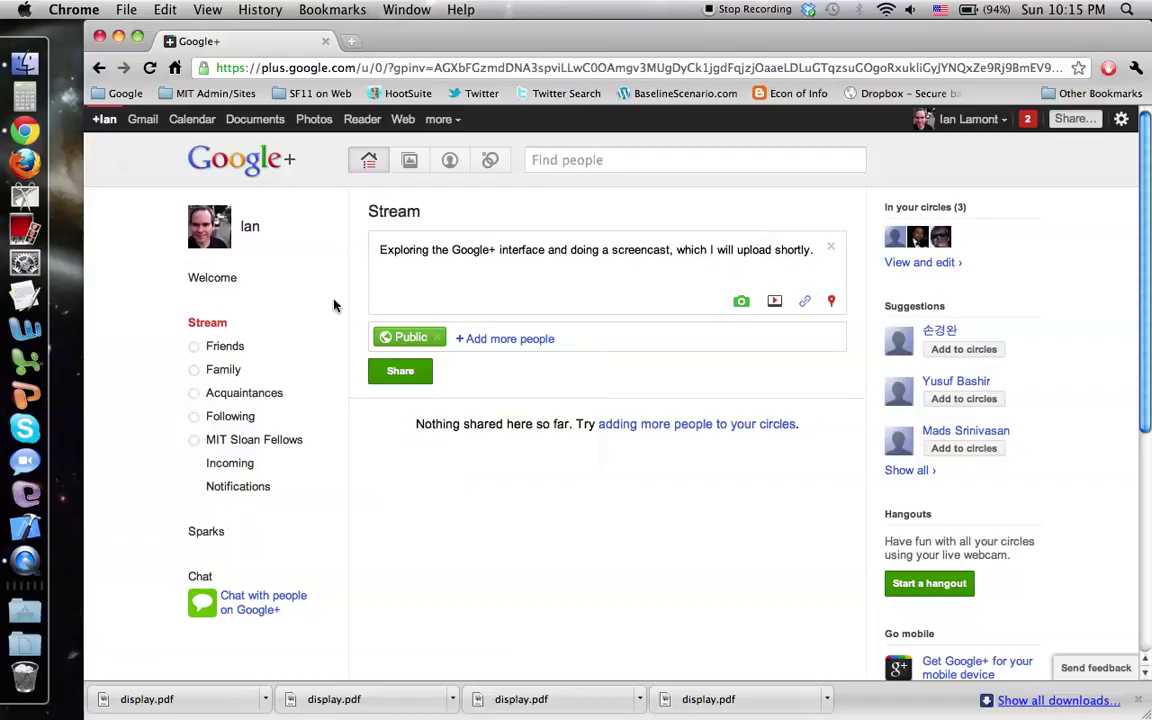
click(397, 372)
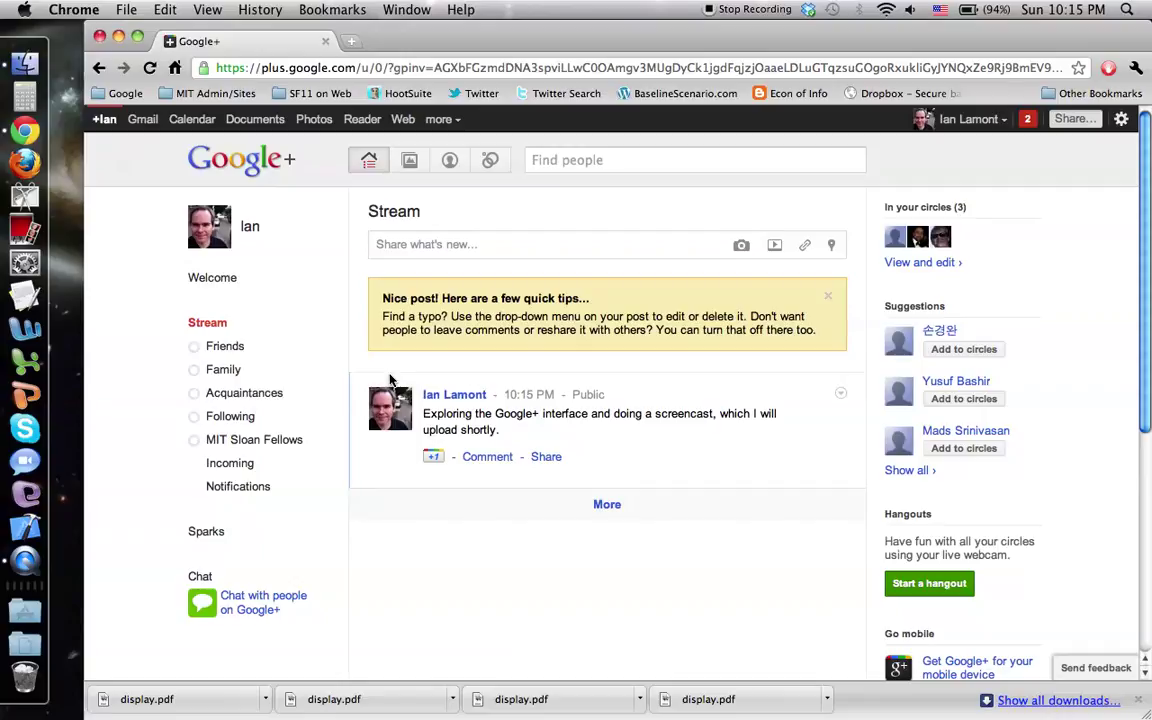
Look through the photos from circles and the thumbnails of your own albums
click(413, 161)
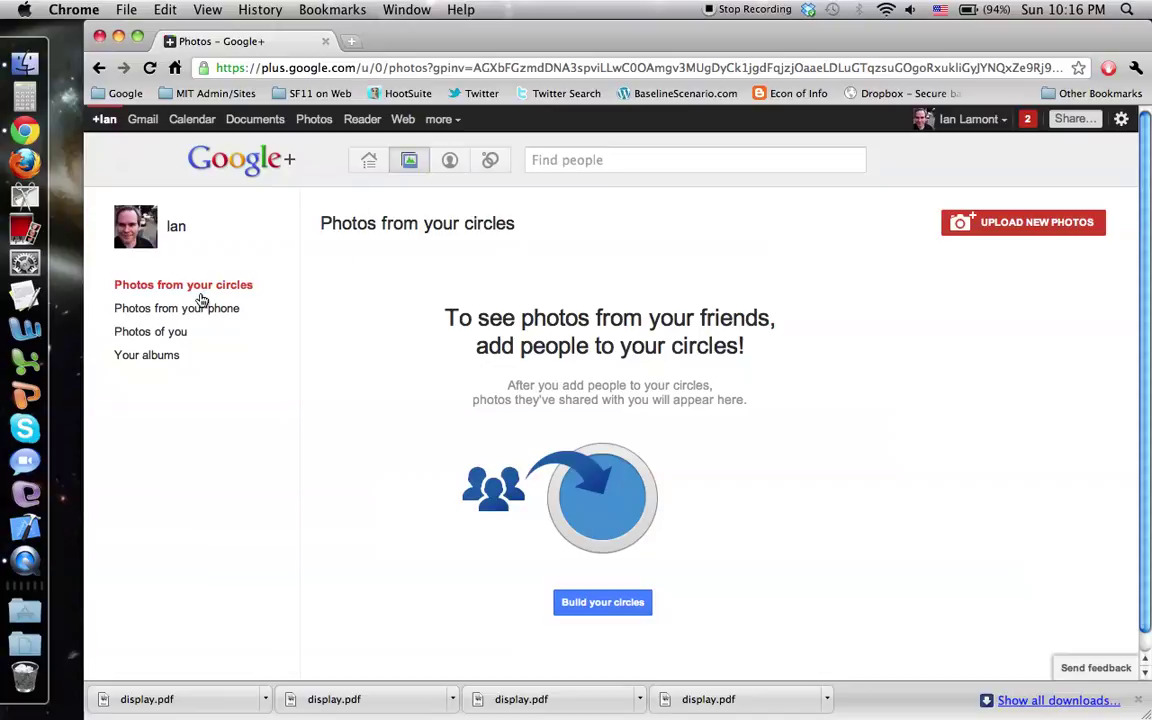
click(164, 358)
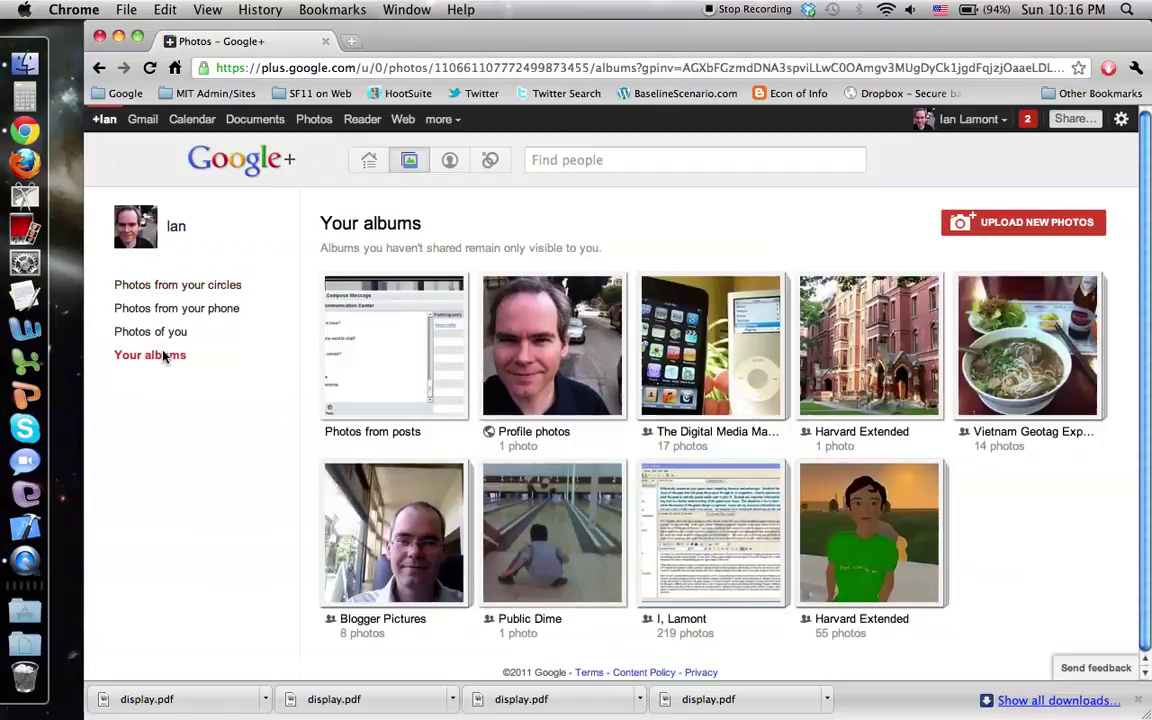
mouse_move(699, 362)
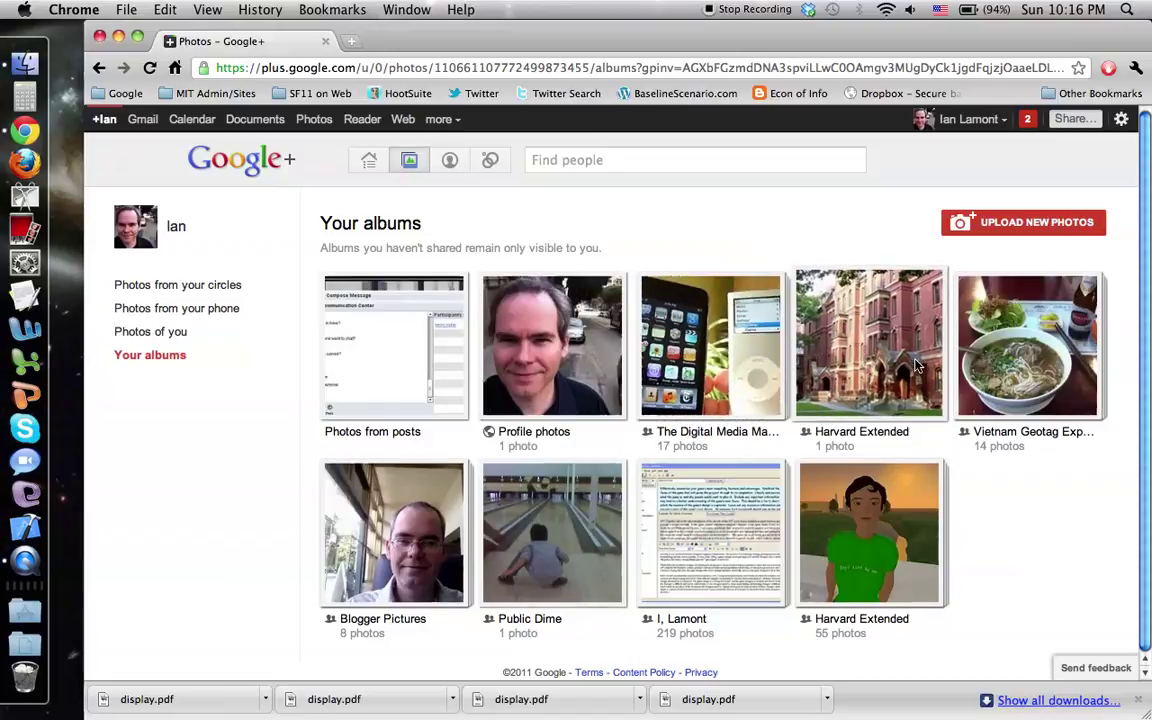
mouse_move(761, 549)
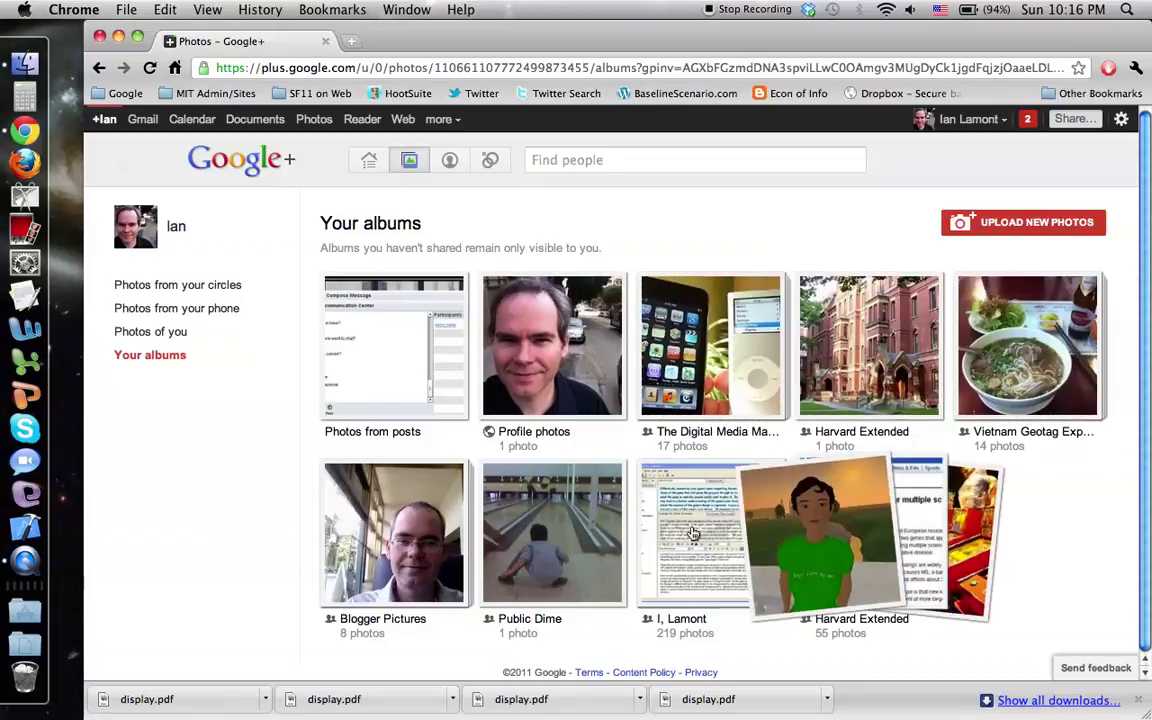
mouse_move(414, 517)
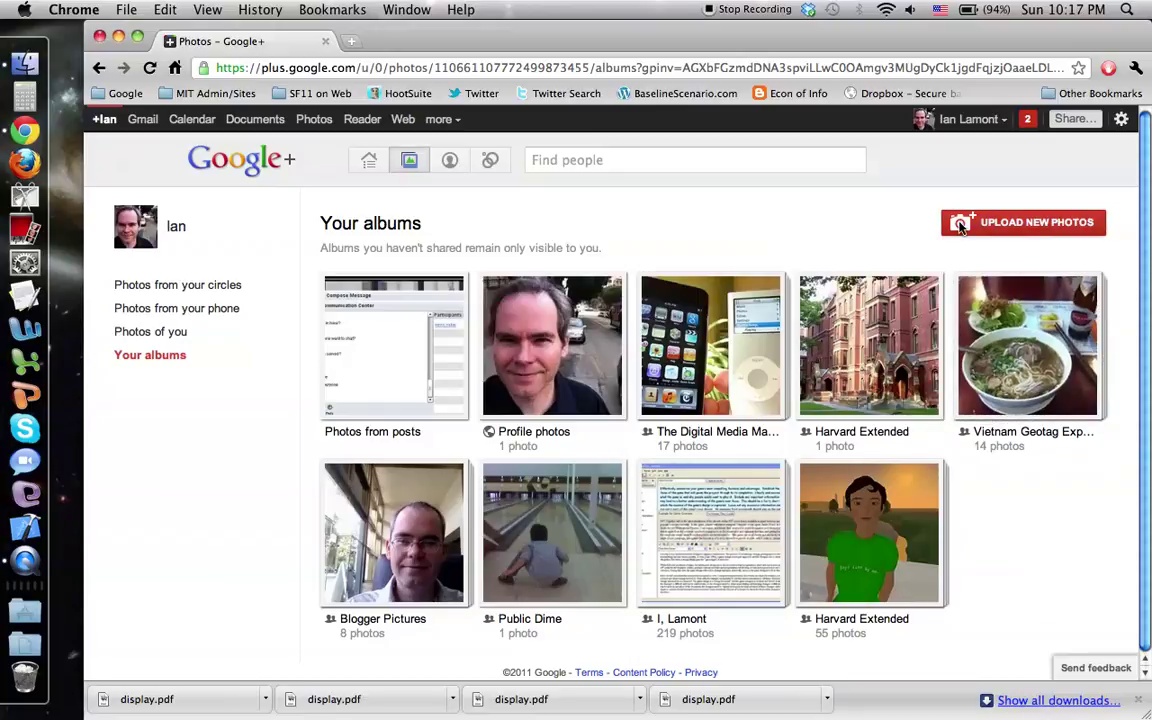
Review the employment, education and scrapbook sections of the profile welcome form and continue to the profile without changes
click(450, 161)
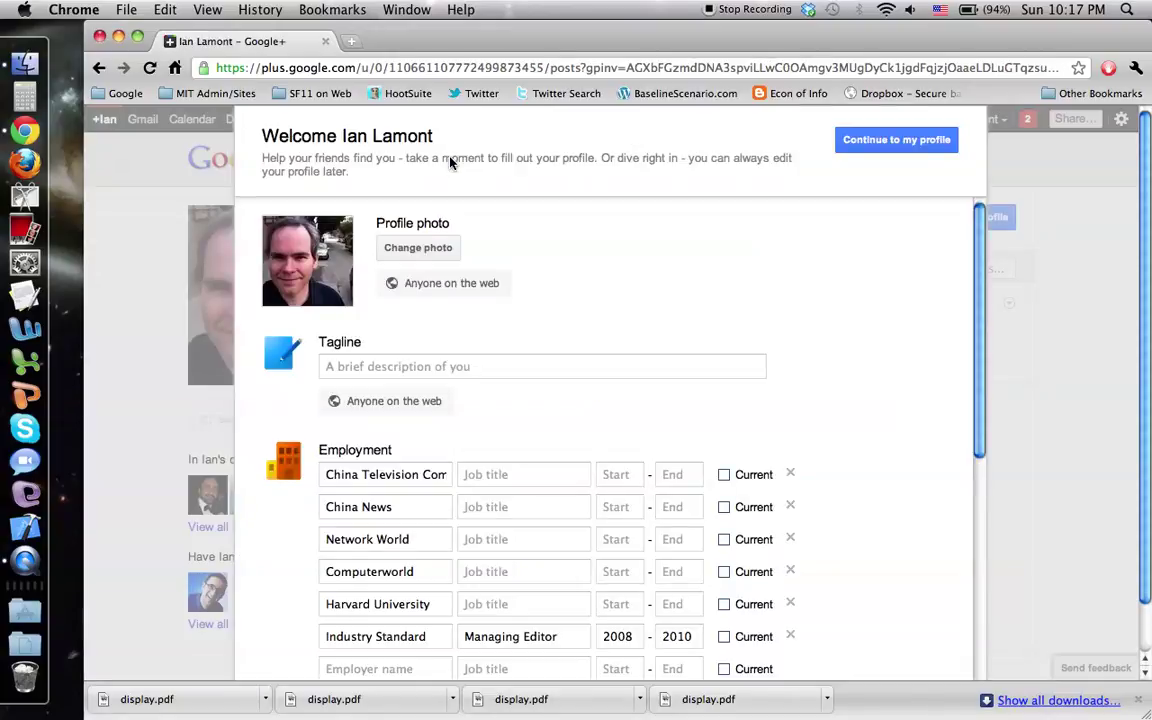
drag(983, 410, 1018, 662)
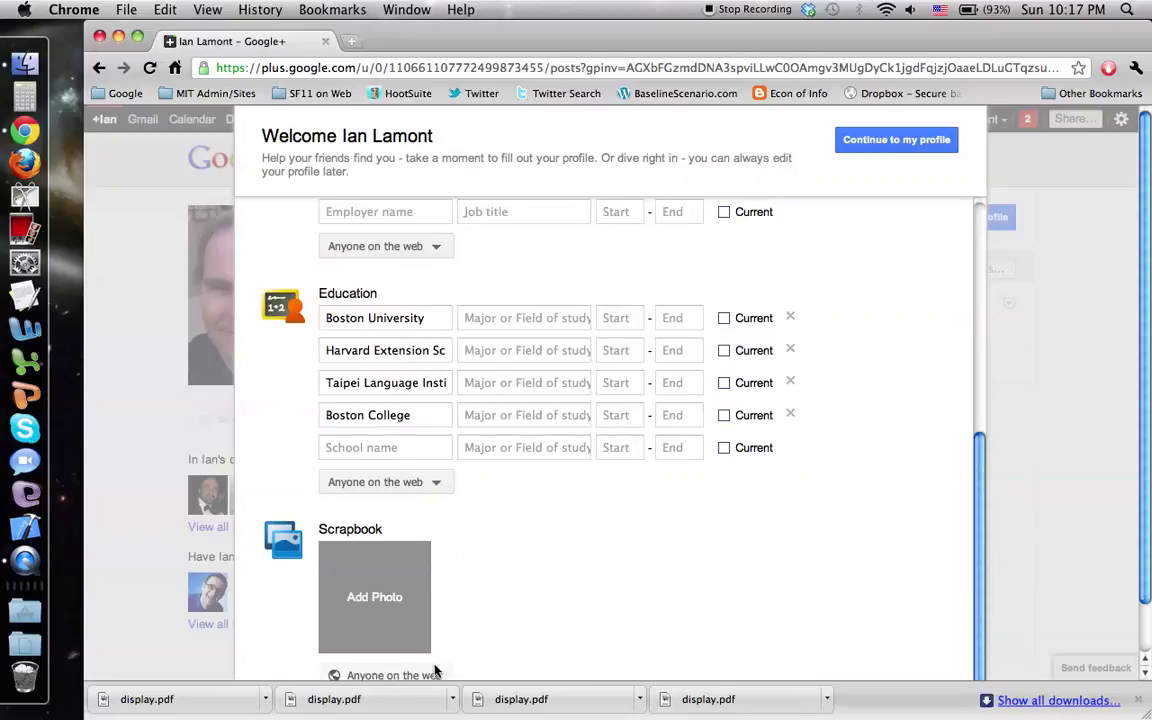
drag(978, 550, 918, 324)
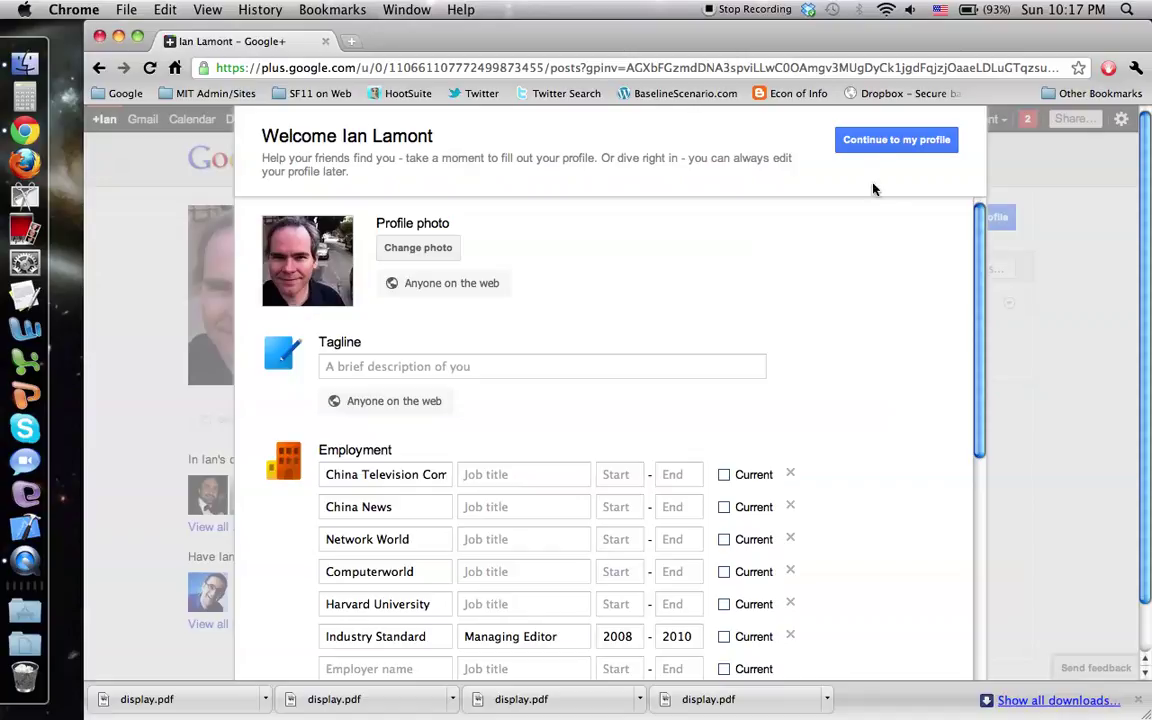
click(880, 140)
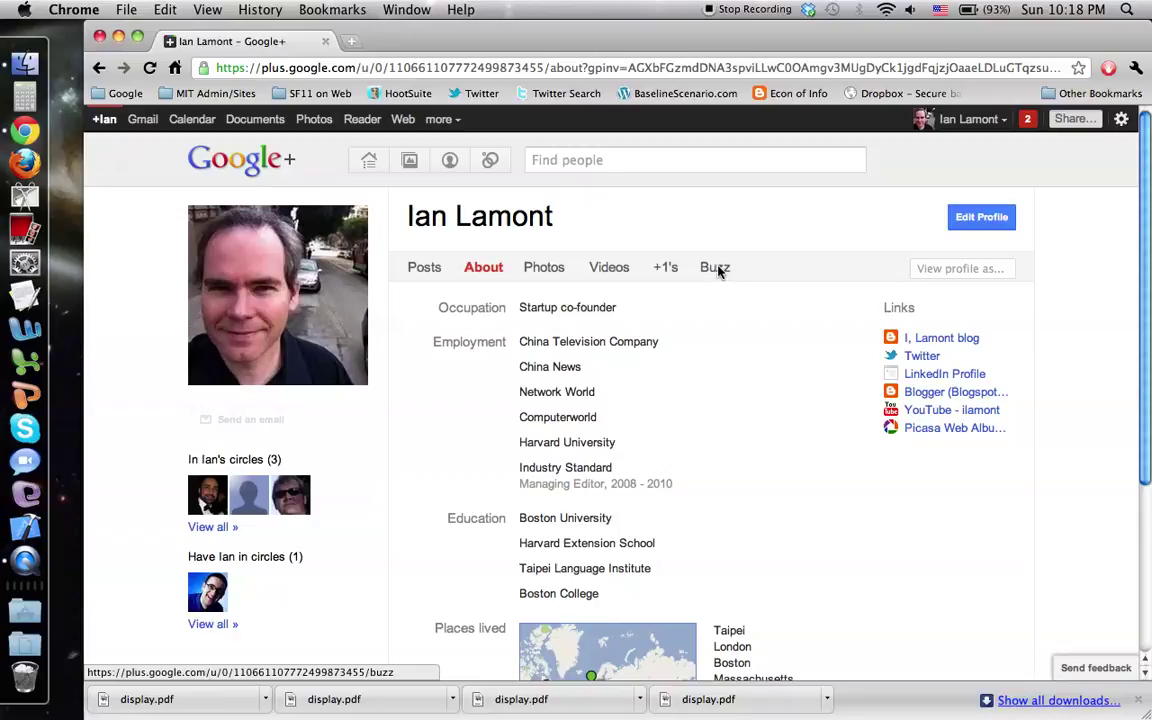
Examine the list of +1's on the profile and return to the overview of people in your circles
click(667, 268)
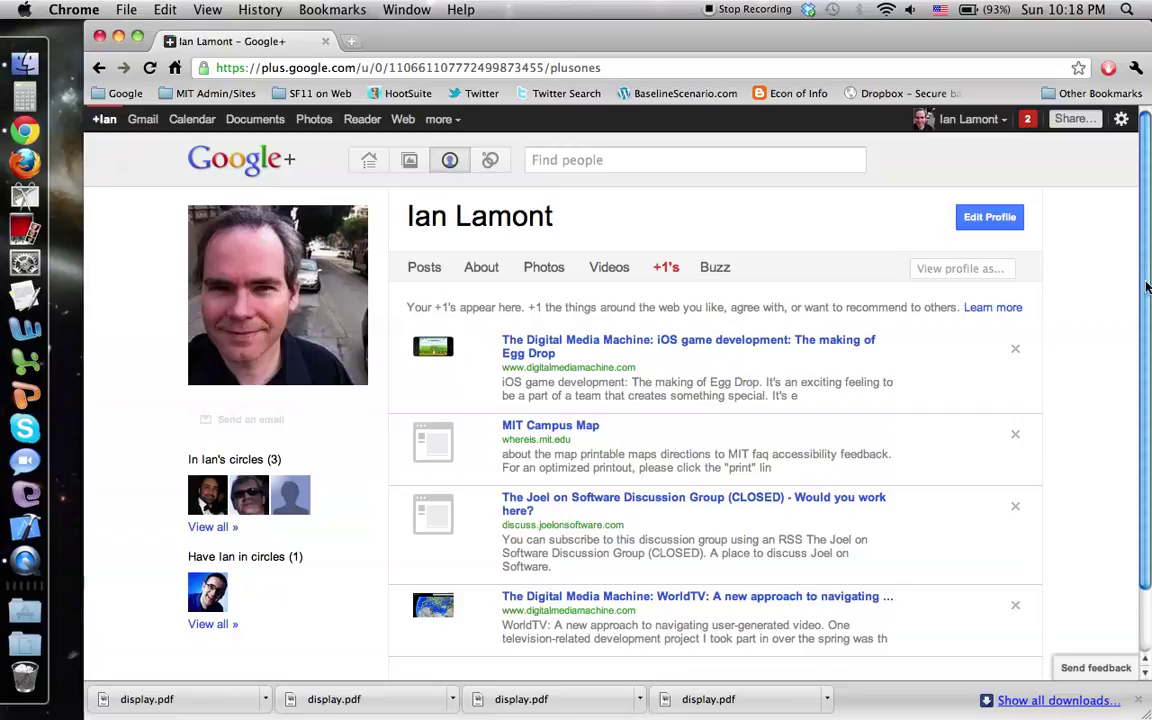
drag(1143, 288, 1142, 337)
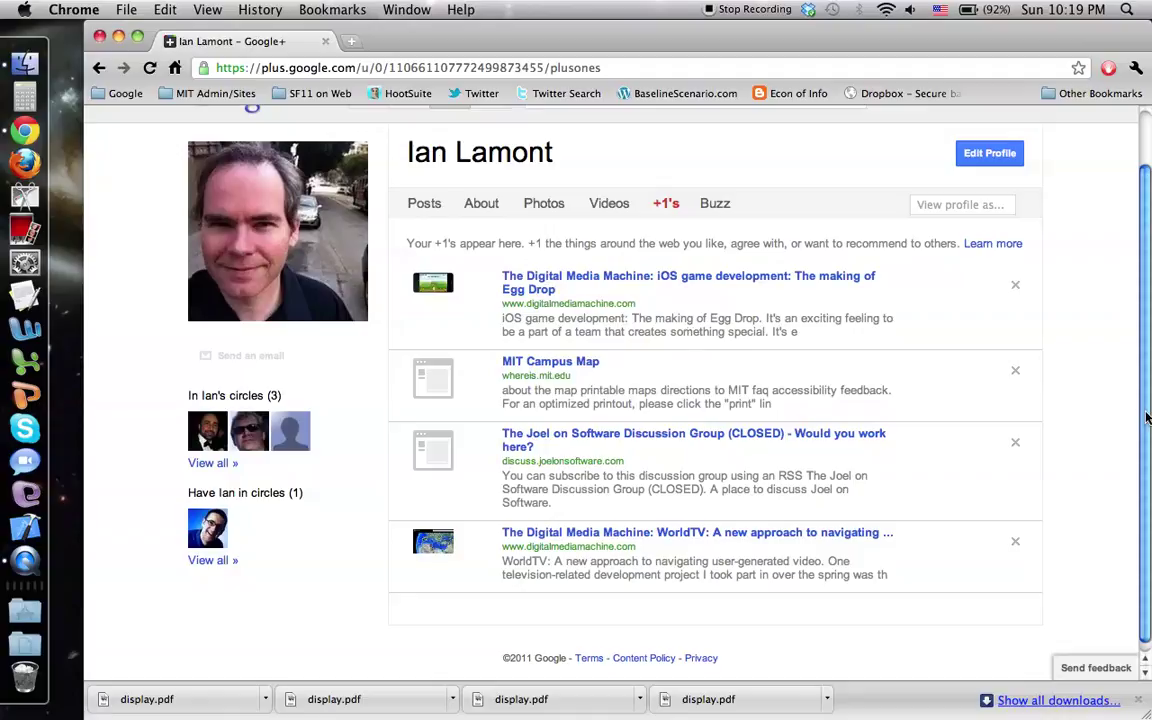
drag(1147, 418, 1107, 340)
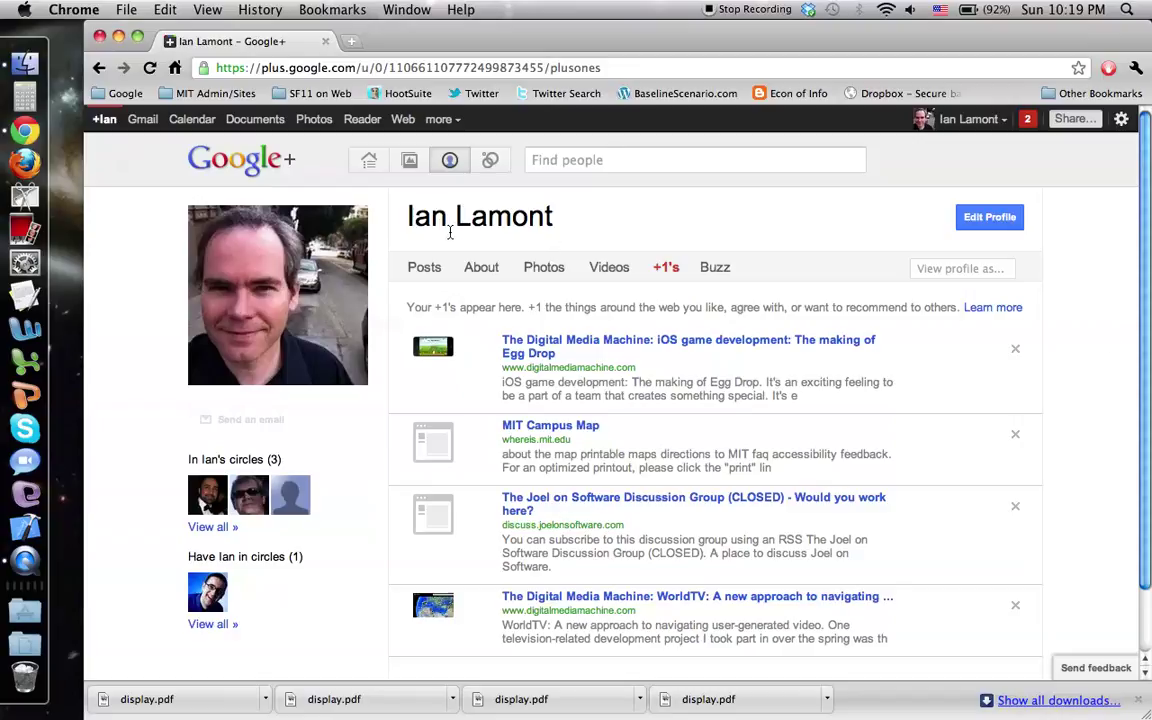
click(489, 161)
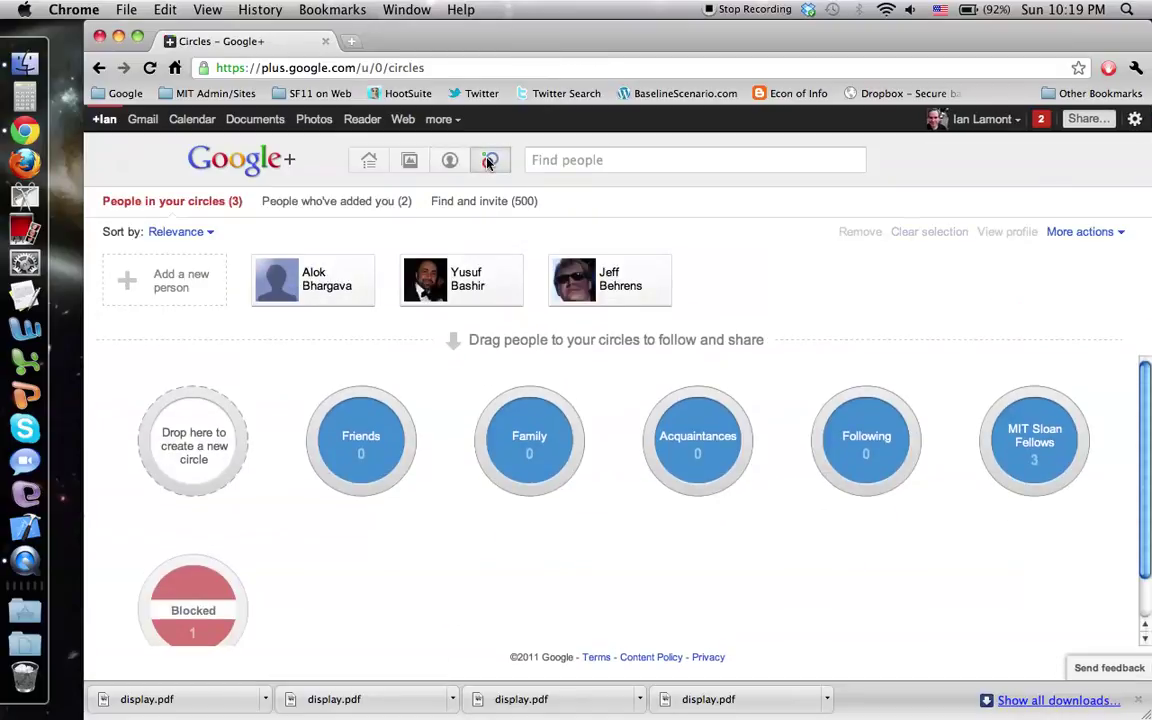